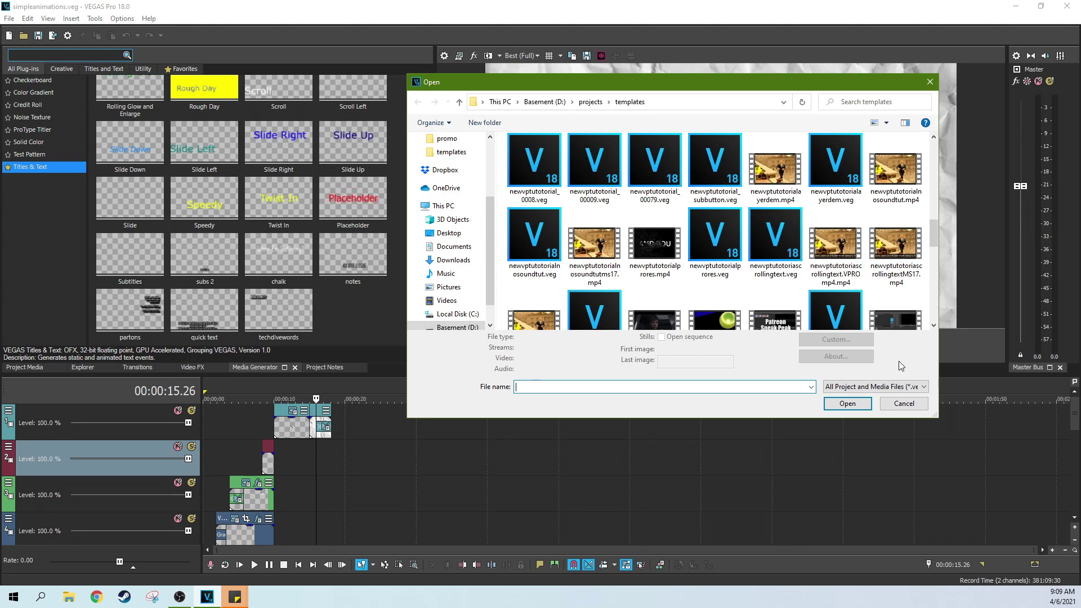
# Open newvptutorial_0007.veg from D:\projects\templates.
pyautogui.scroll(10, 805, 247)
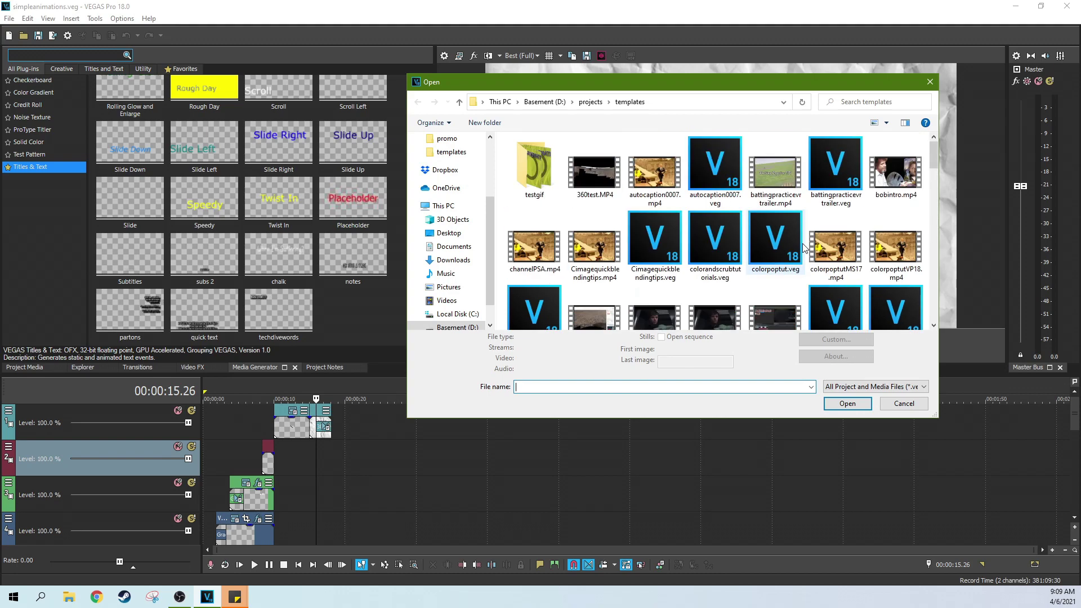
pyautogui.scroll(-10, 752, 213)
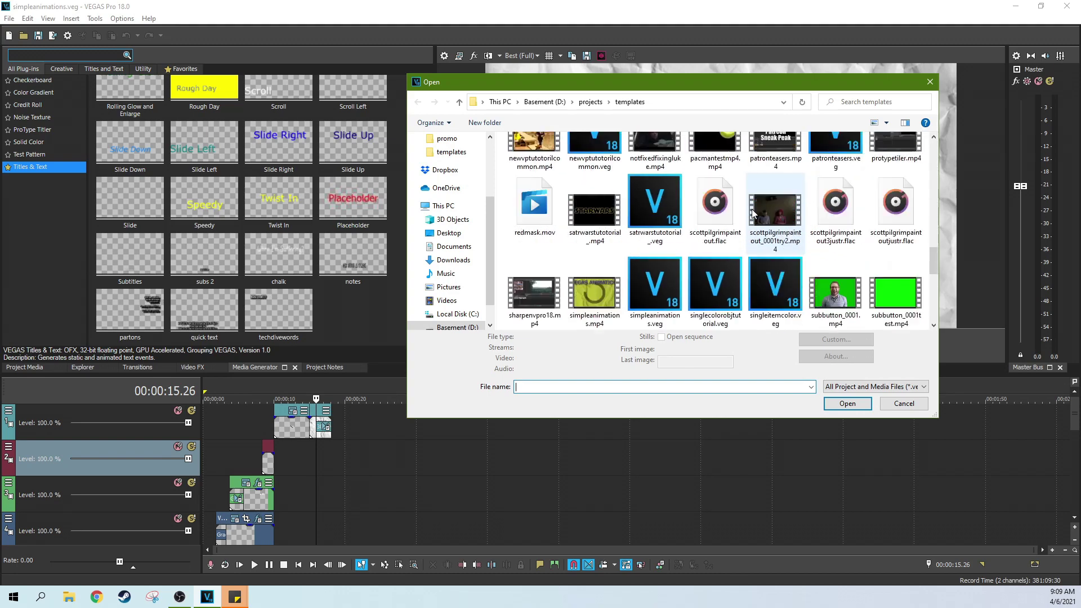
pyautogui.scroll(3, 752, 213)
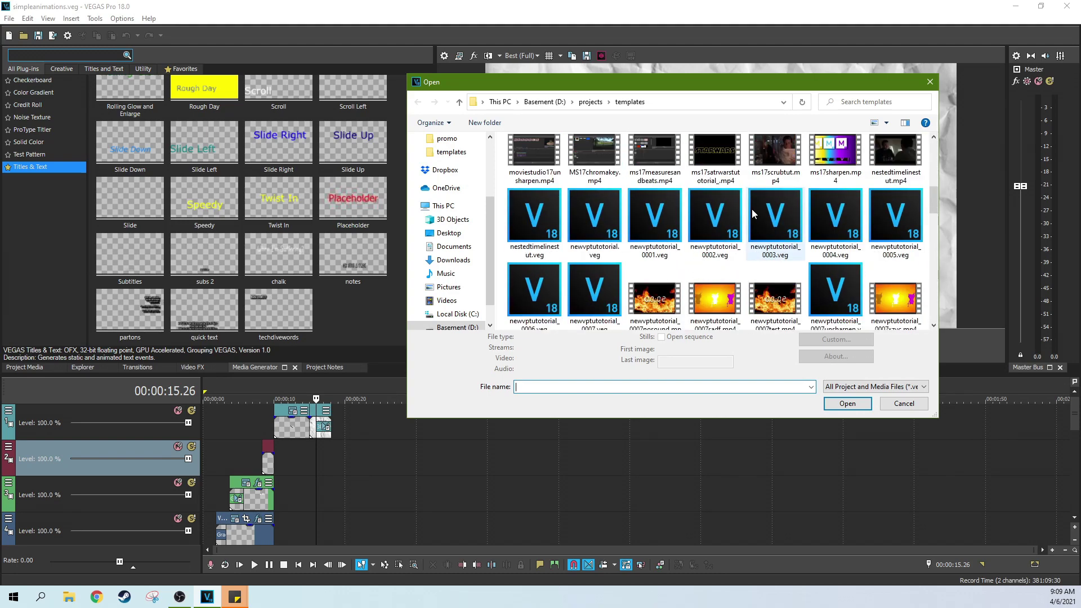
pyautogui.scroll(4, 752, 213)
pyautogui.scroll(-4, 753, 213)
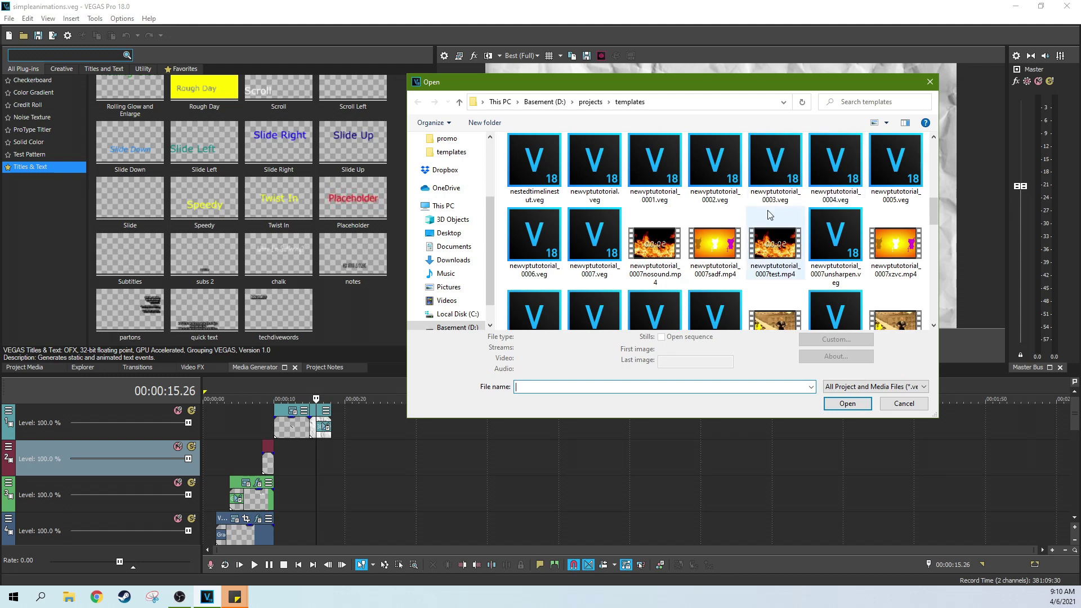
pyautogui.scroll(-1, 810, 205)
pyautogui.scroll(-1, 811, 206)
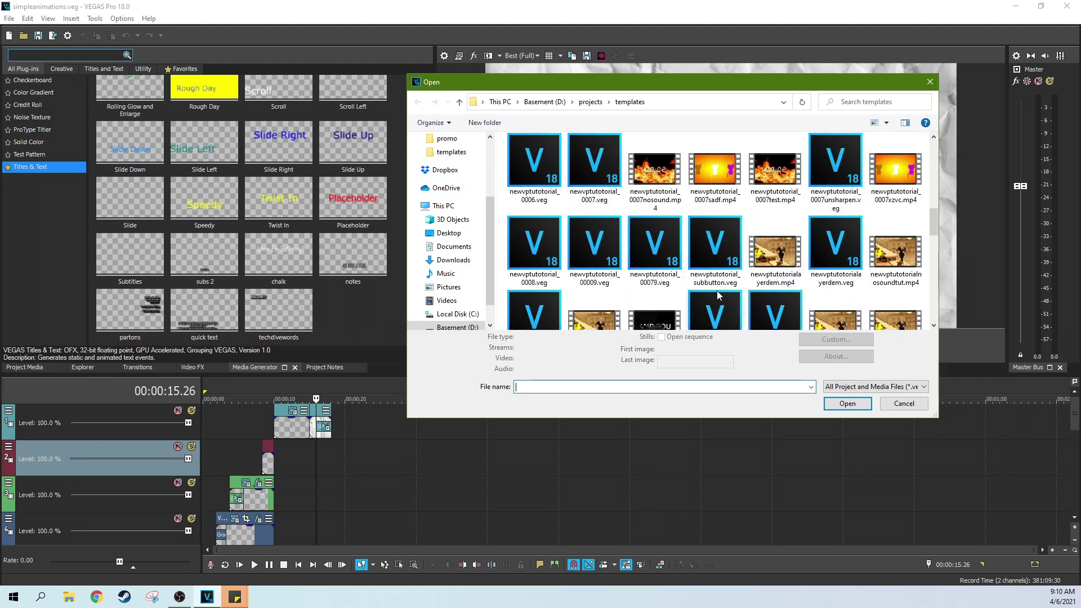
pyautogui.scroll(-1, 717, 291)
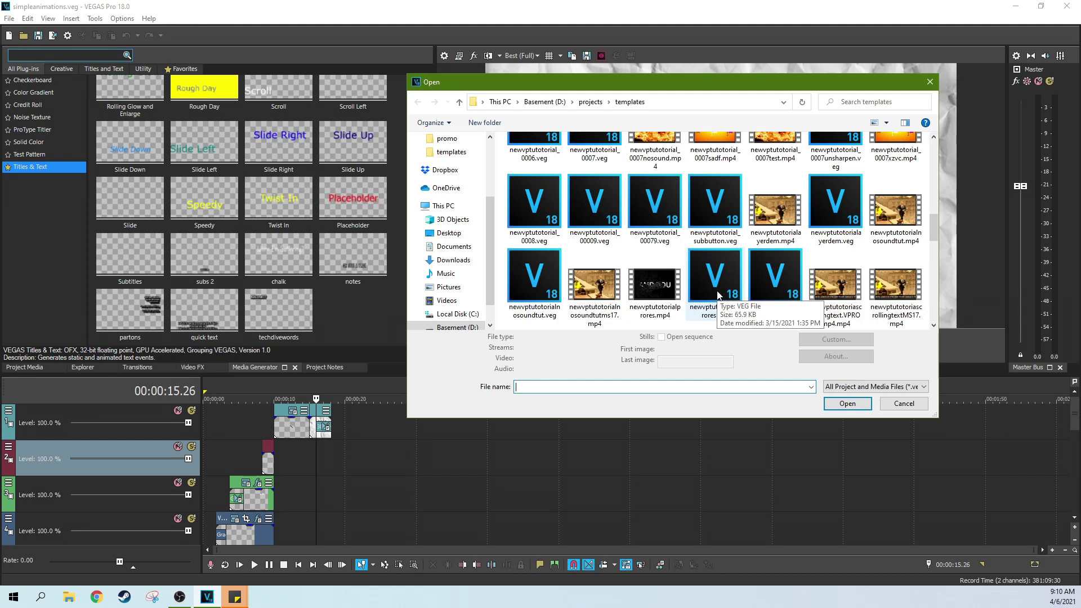
pyautogui.scroll(3, 717, 294)
pyautogui.click(607, 251)
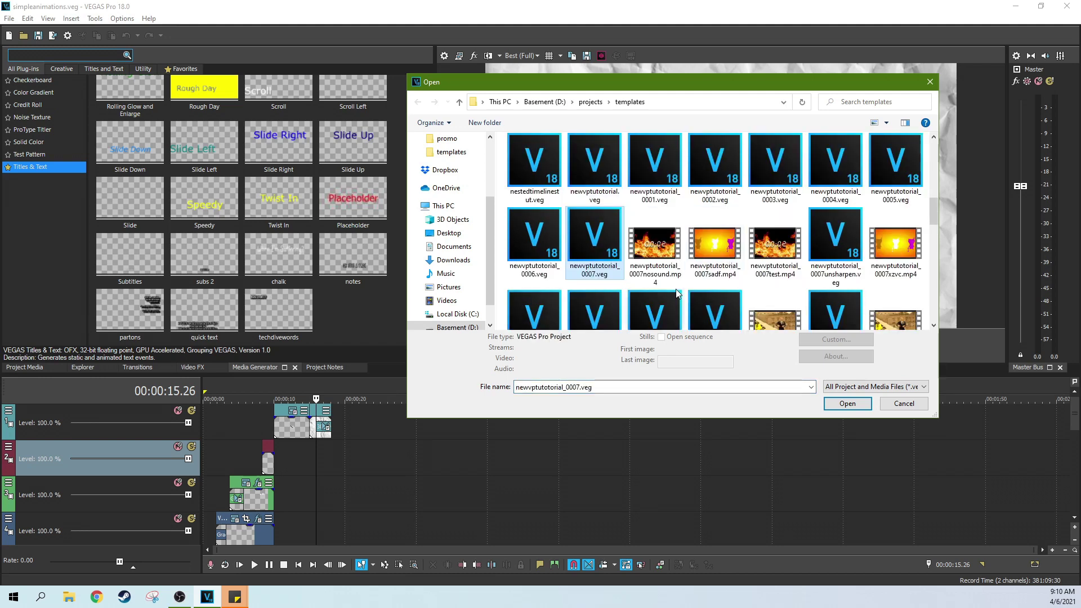
pyautogui.scroll(-3, 701, 269)
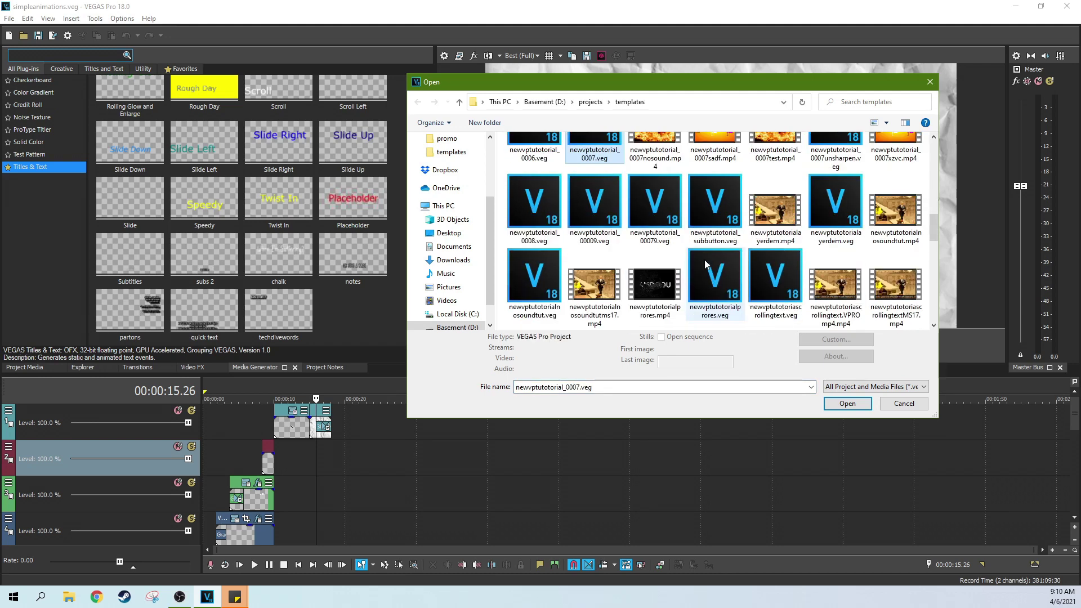
pyautogui.scroll(4, 706, 264)
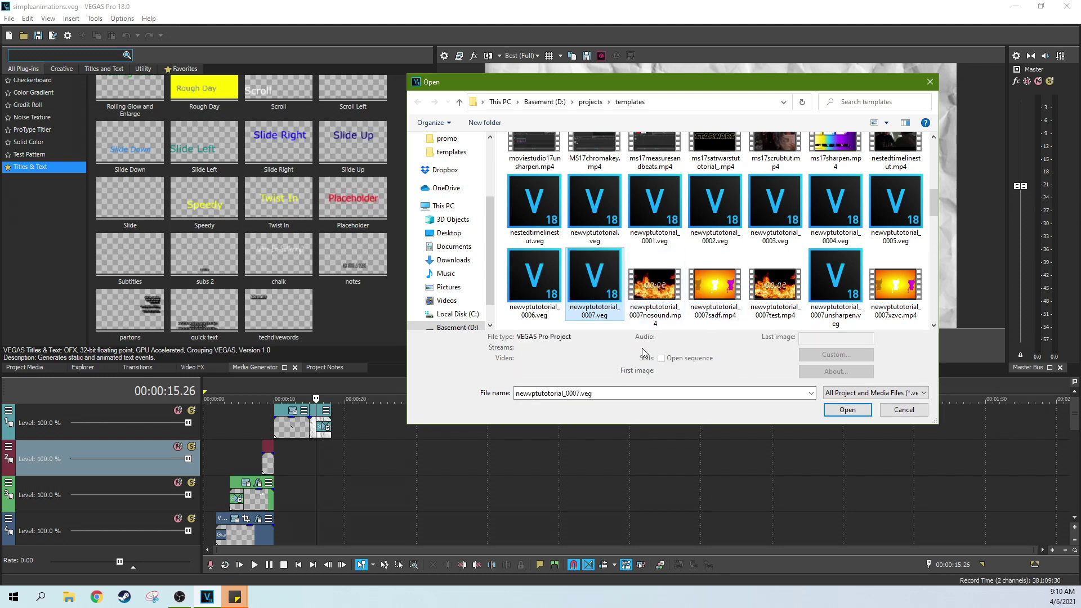
pyautogui.click(847, 410)
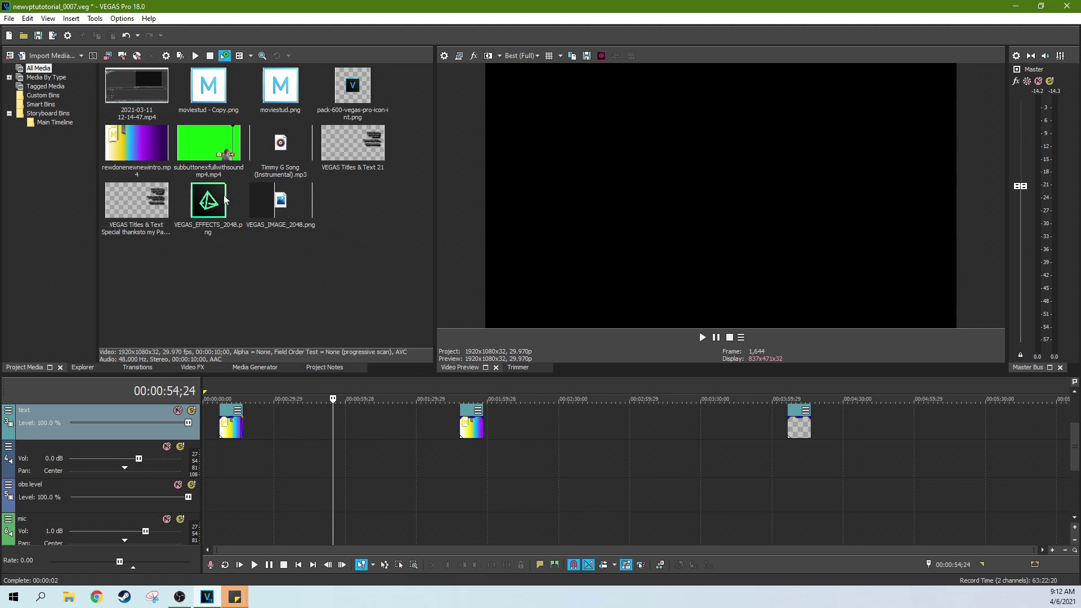
pyautogui.click(9, 19)
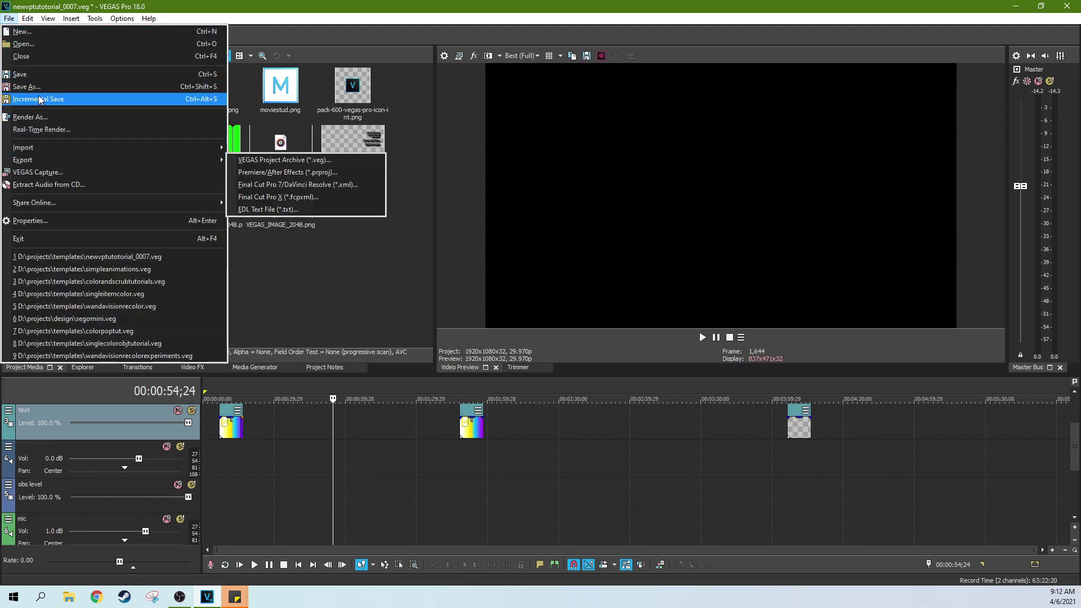
pyautogui.click(38, 90)
pyautogui.scroll(-2, 598, 213)
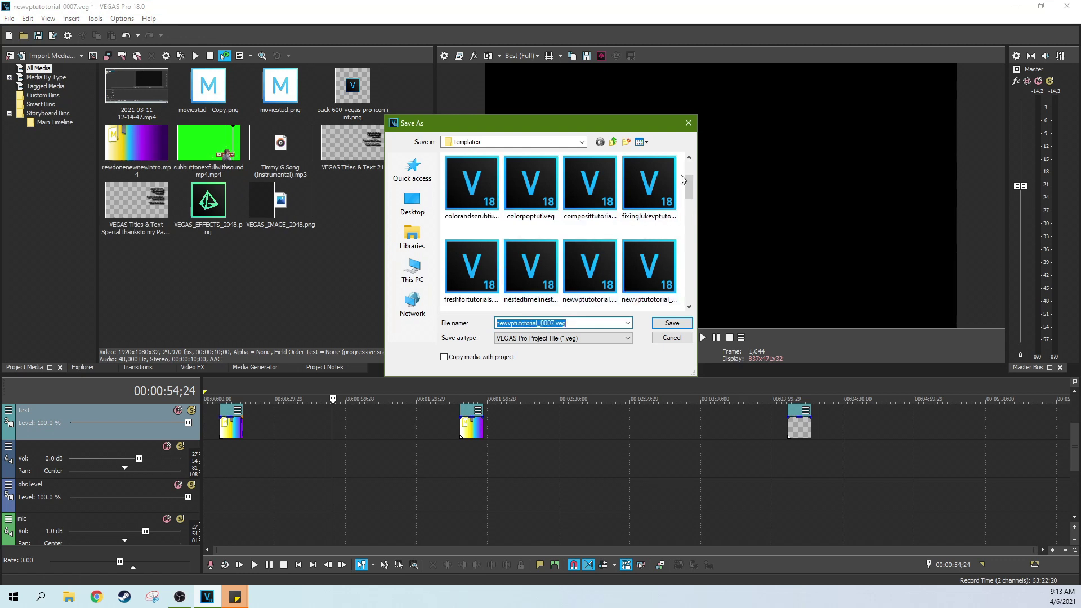
pyautogui.scroll(2, 610, 258)
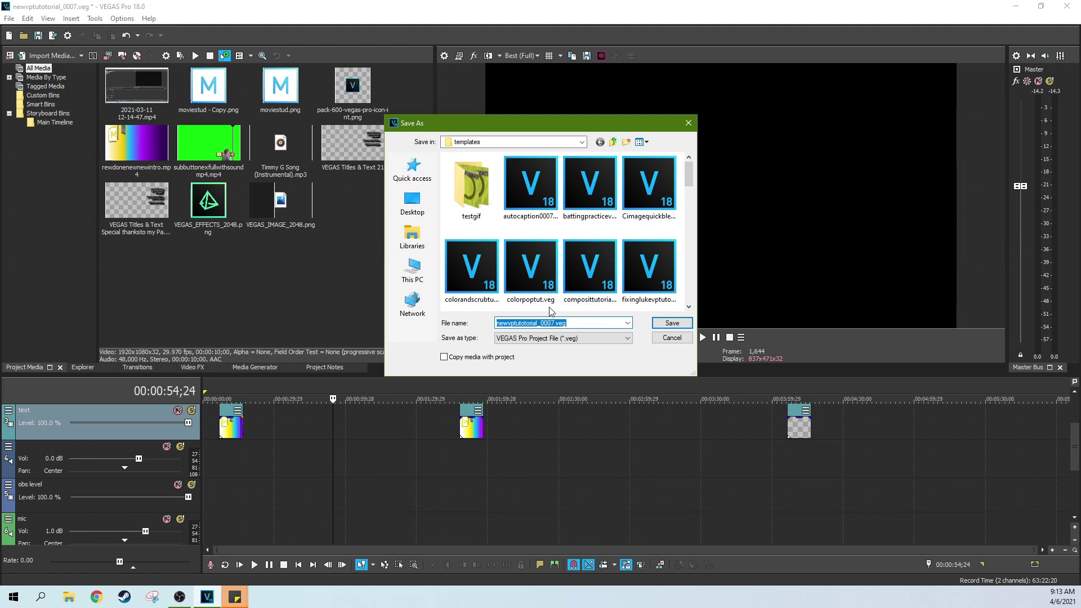
pyautogui.click(688, 123)
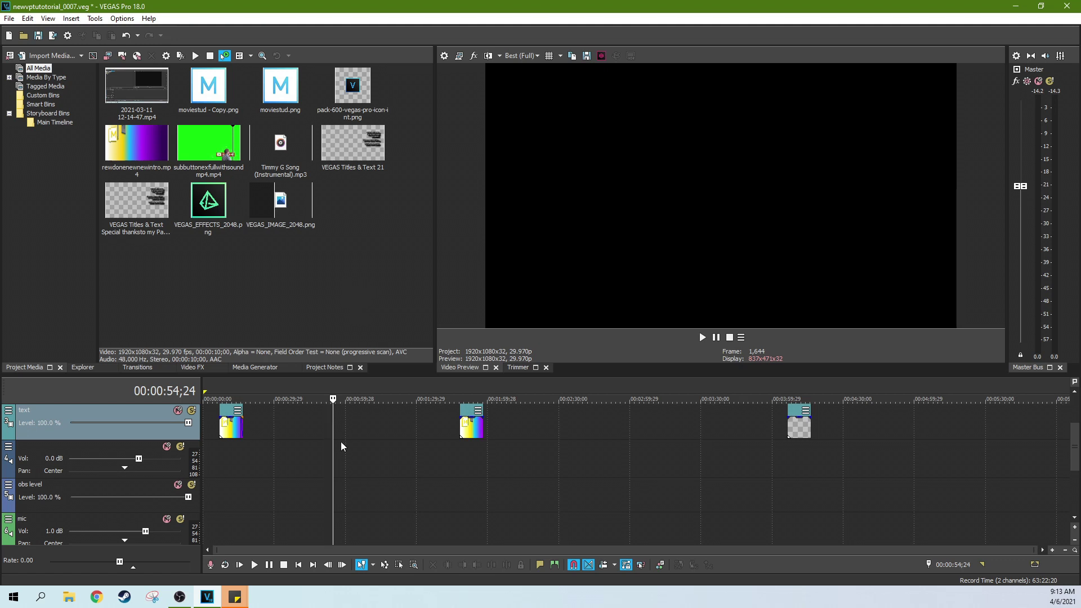
pyautogui.click(219, 450)
pyautogui.scroll(3, 331, 450)
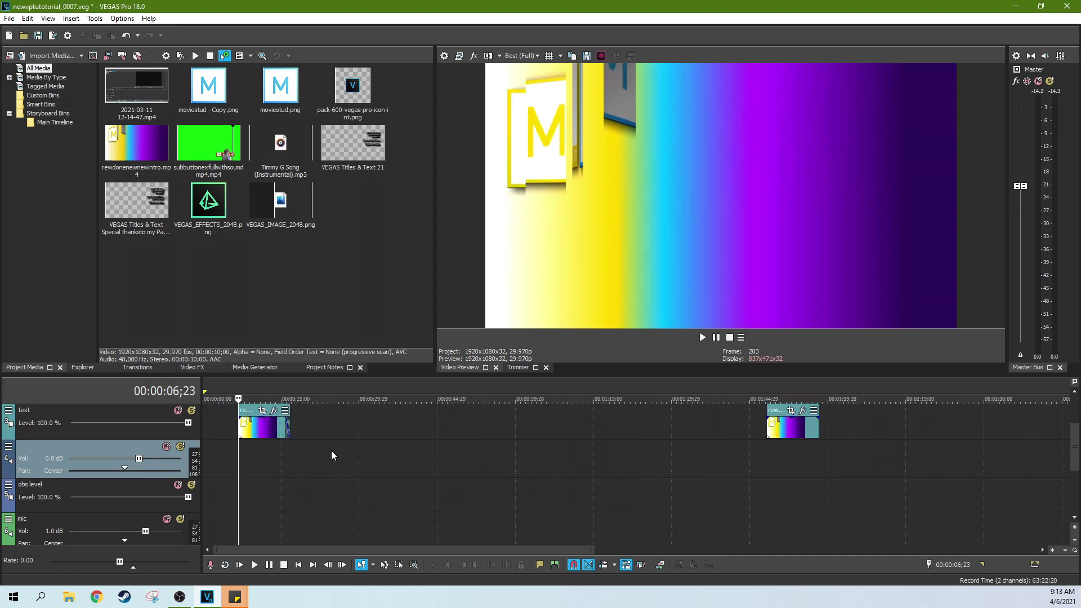
pyautogui.click(492, 423)
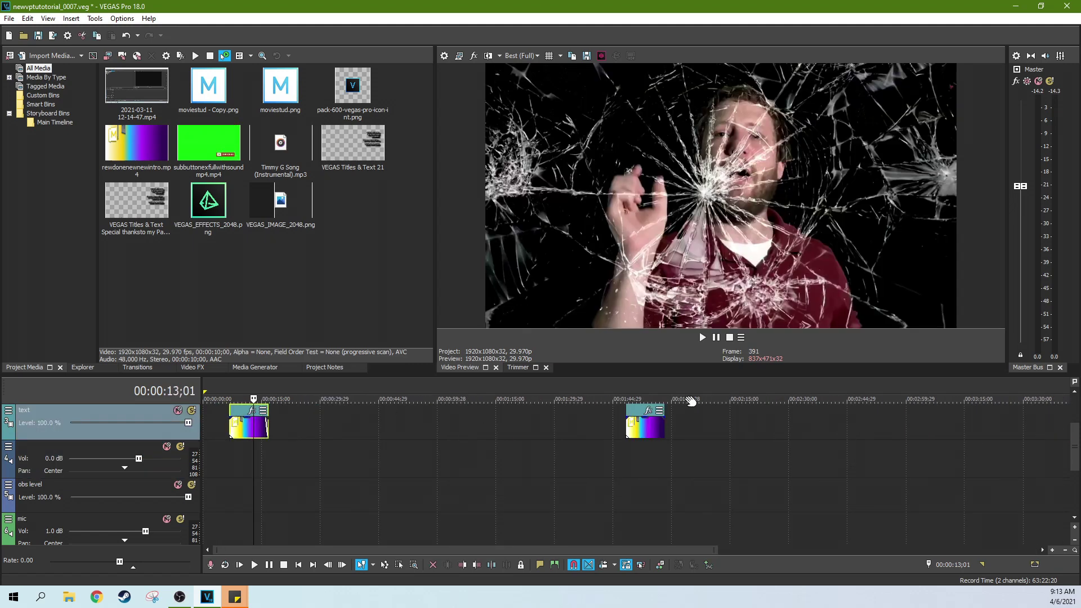
pyautogui.hotkey('ctrl', 'Left')
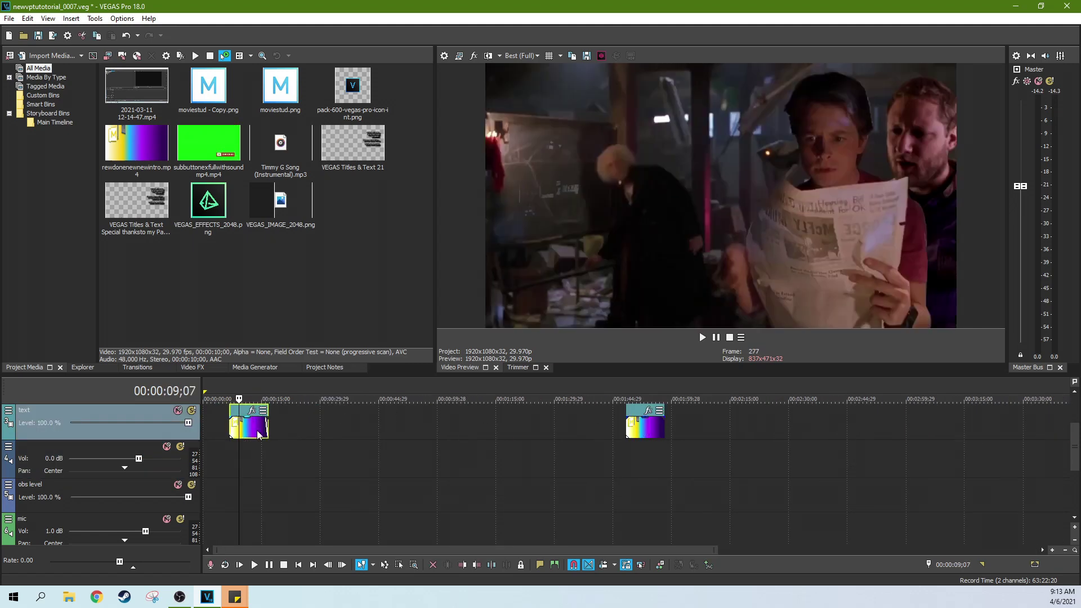
pyautogui.click(654, 431)
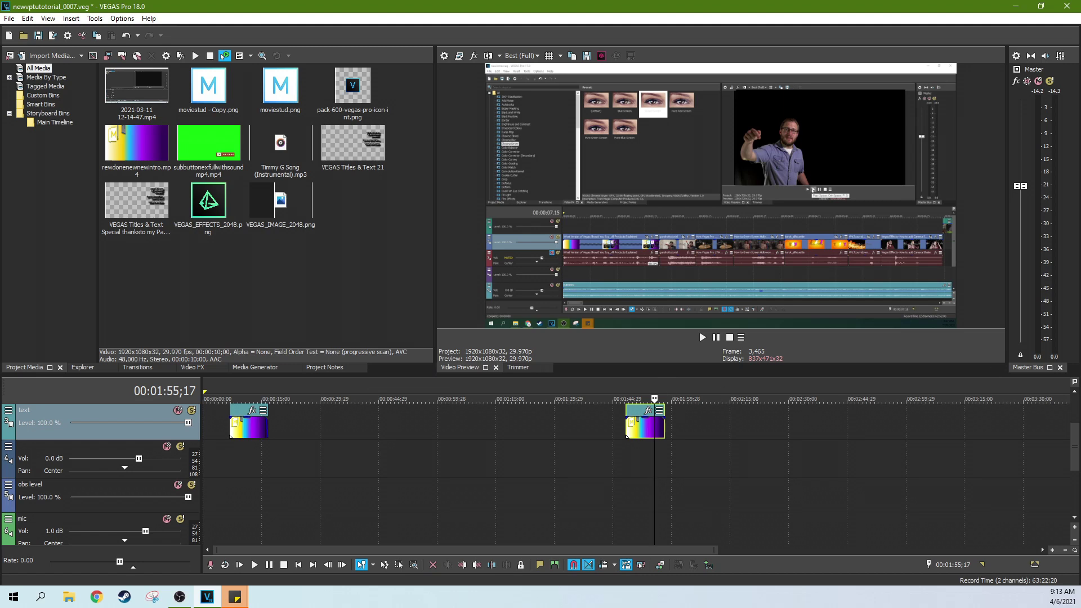
pyautogui.click(246, 457)
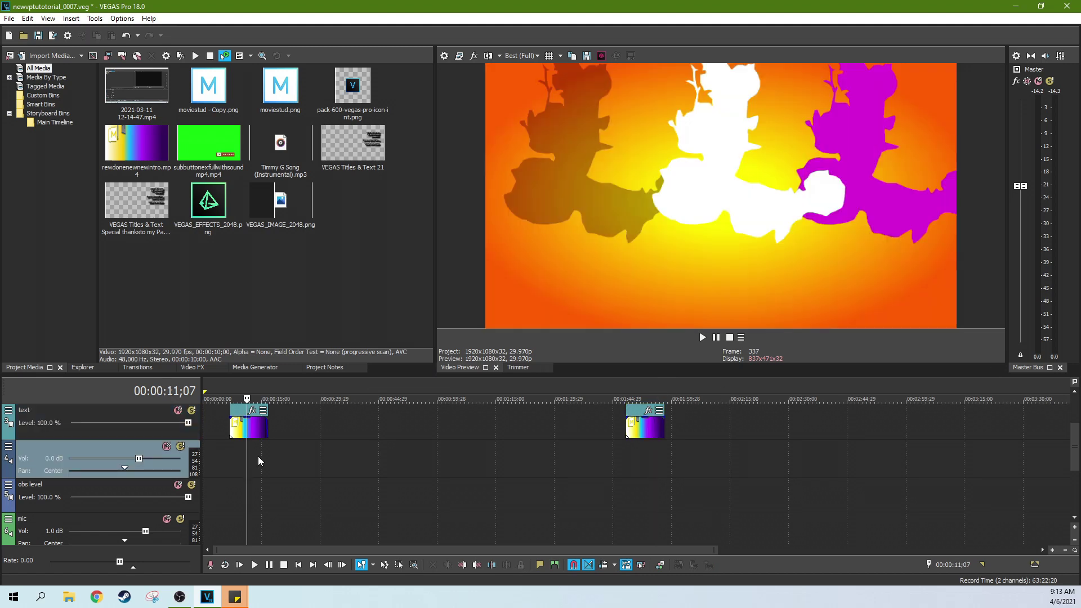
pyautogui.click(651, 454)
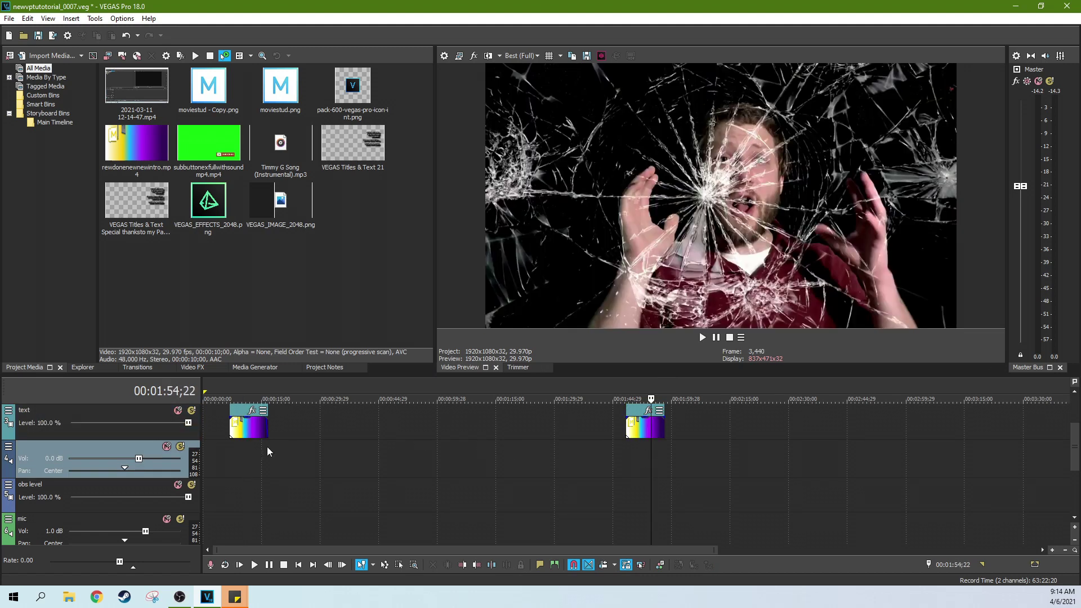
pyautogui.moveTo(252, 453); pyautogui.dragTo(254, 453)
pyautogui.click(247, 457)
pyautogui.scroll(3, 246, 457)
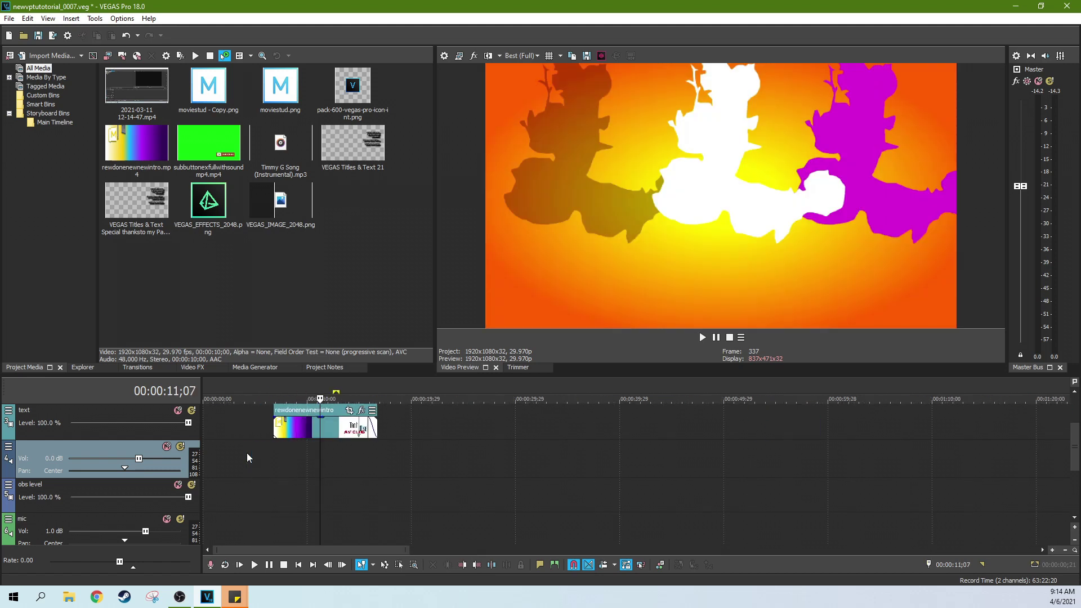
pyautogui.scroll(-2, 247, 453)
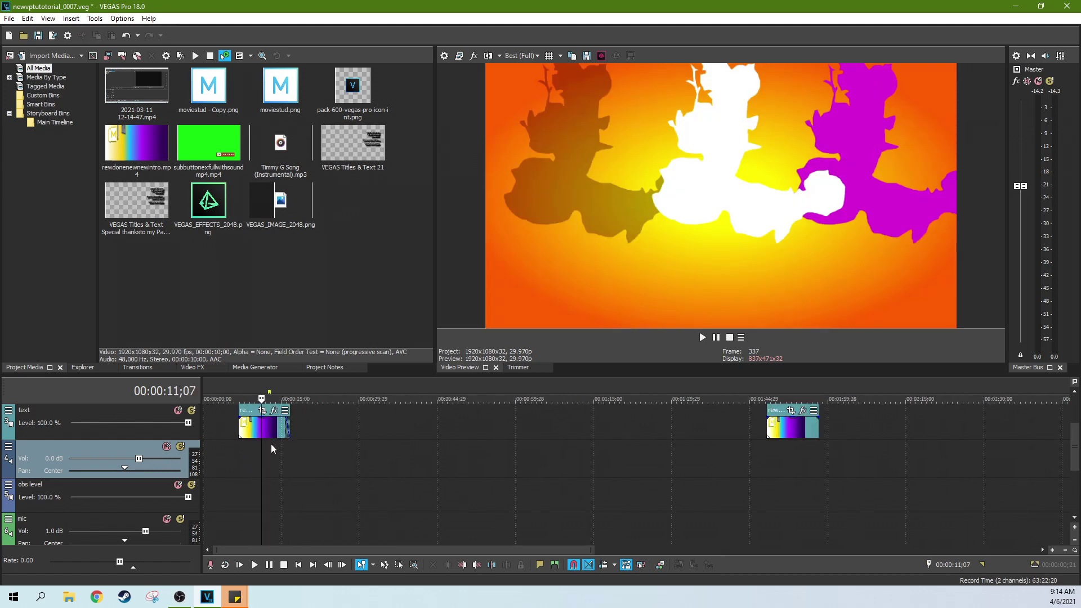
pyautogui.moveTo(1076, 446)
pyautogui.mouseDown()
pyautogui.moveTo(1076, 425)
pyautogui.moveTo(1078, 445)
pyautogui.mouseUp()
# Start renaming the unnamed audio track twice, cancelling both times so it stays unnamed.
pyautogui.doubleClick(27, 447)
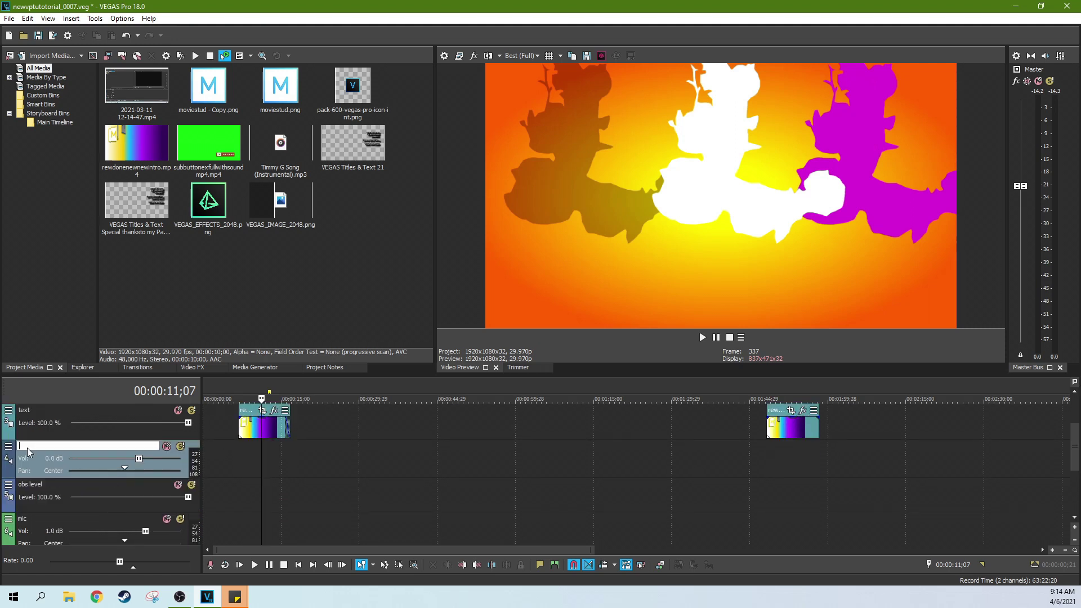
pyautogui.click(210, 451)
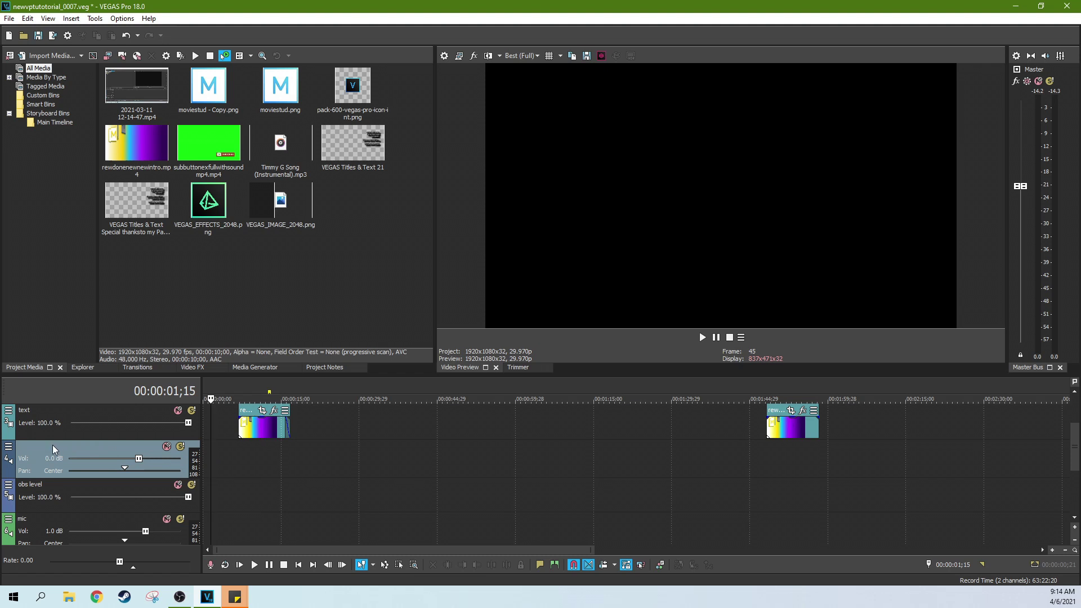
pyautogui.doubleClick(25, 445)
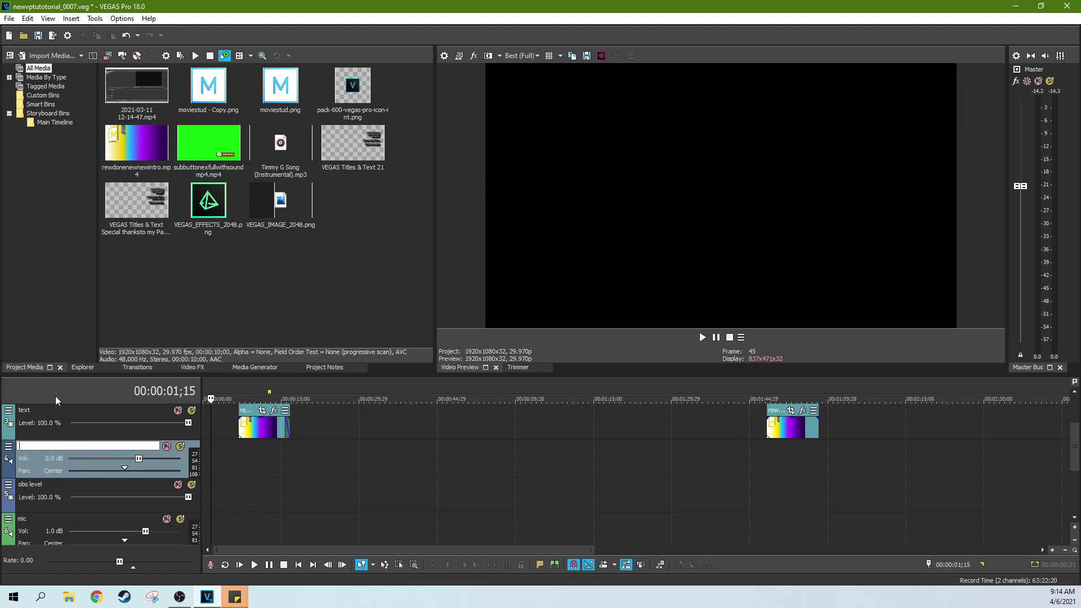
pyautogui.click(232, 484)
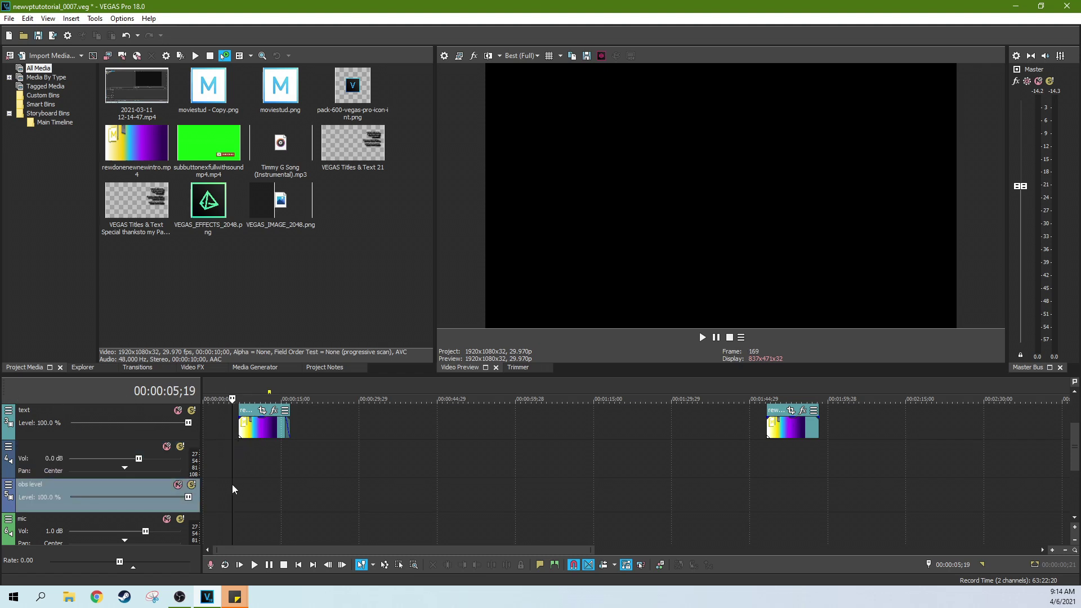
pyautogui.click(214, 461)
pyautogui.scroll(-1, 214, 461)
pyautogui.moveTo(137, 88); pyautogui.dragTo(209, 466)
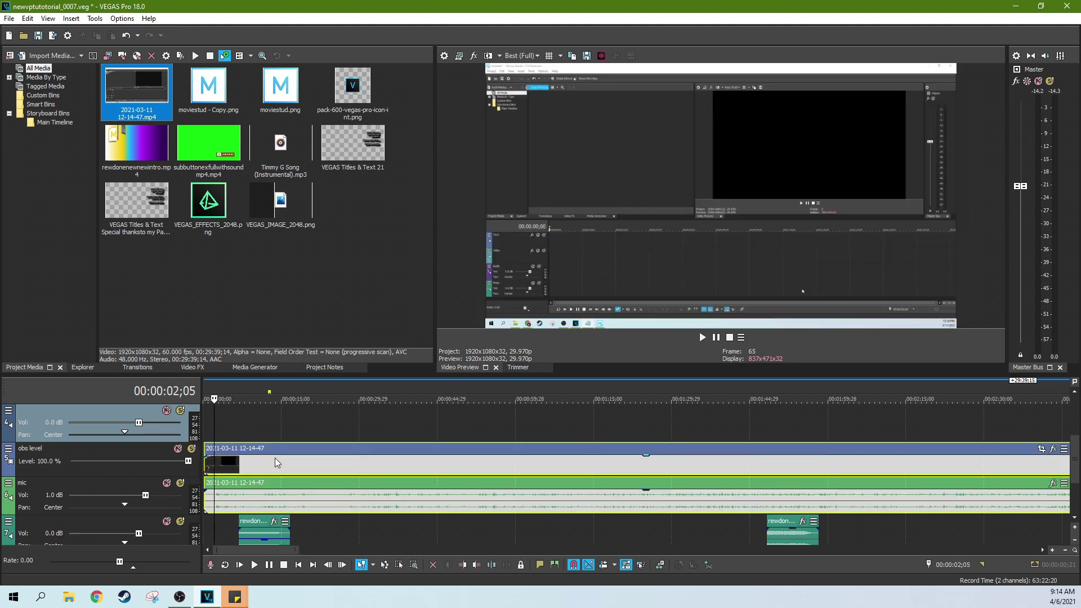
pyautogui.click(367, 447)
pyautogui.scroll(-8, 367, 447)
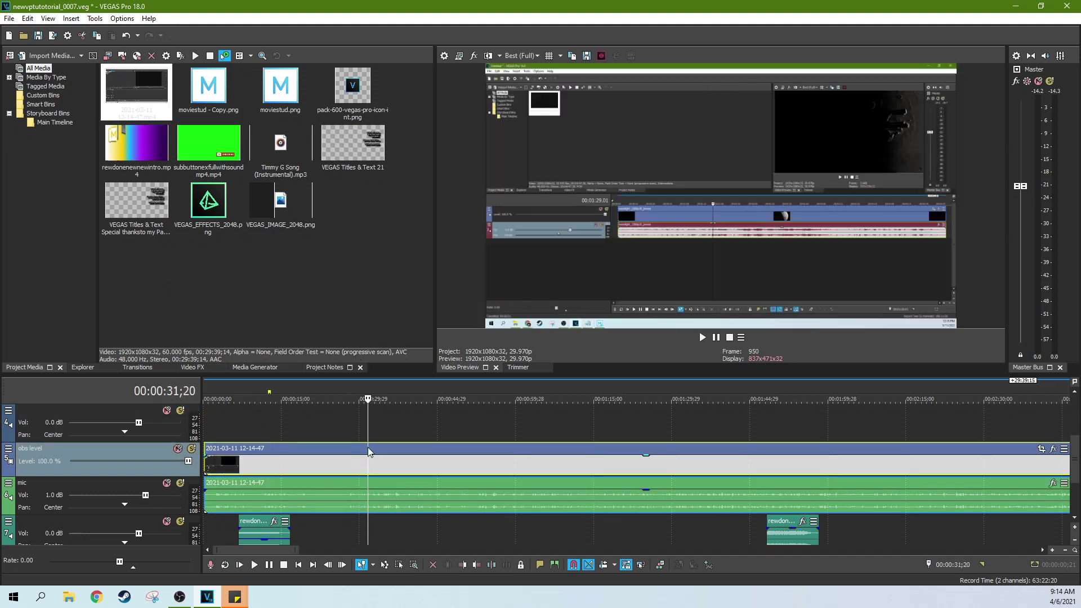
pyautogui.scroll(8, 367, 447)
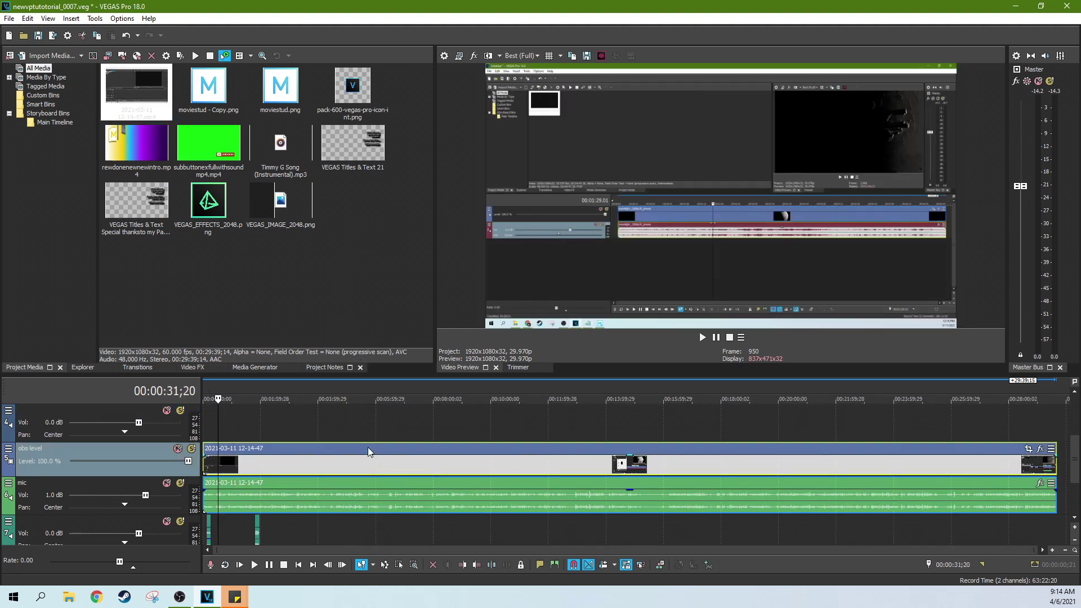
pyautogui.click(230, 424)
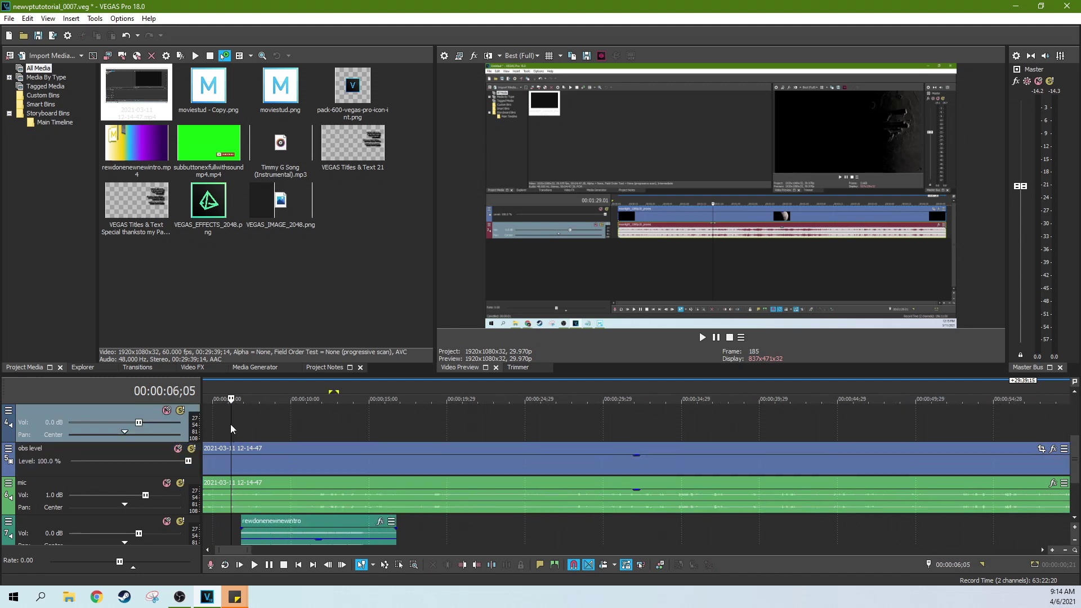
pyautogui.click(234, 419)
pyautogui.click(245, 419)
pyautogui.click(268, 423)
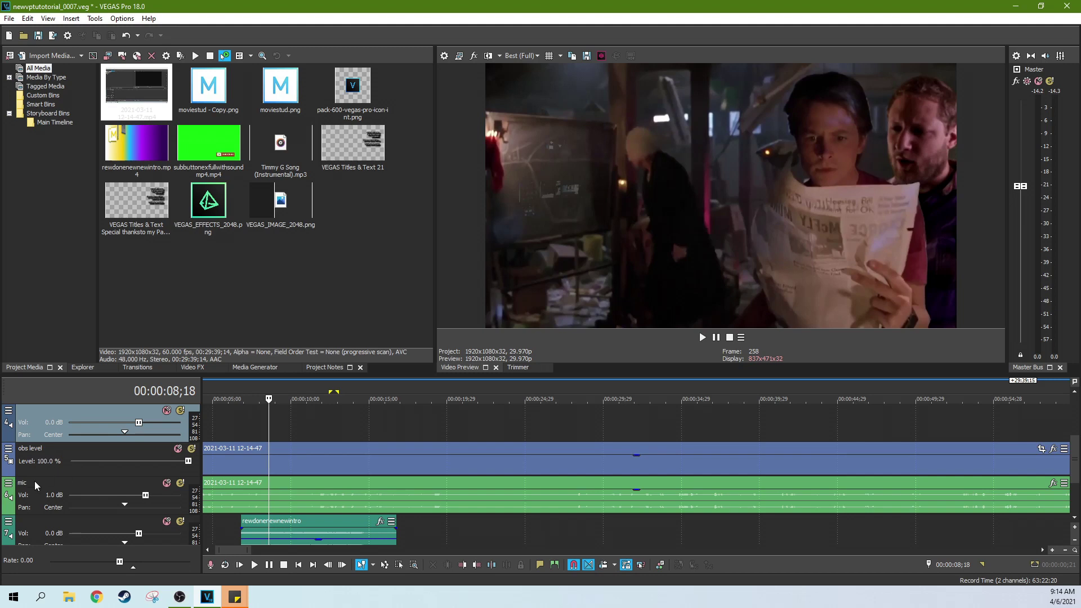
# Rename the obs level track to 'obs track'.
pyautogui.click(273, 448)
pyautogui.click(238, 451)
pyautogui.scroll(-4, 238, 451)
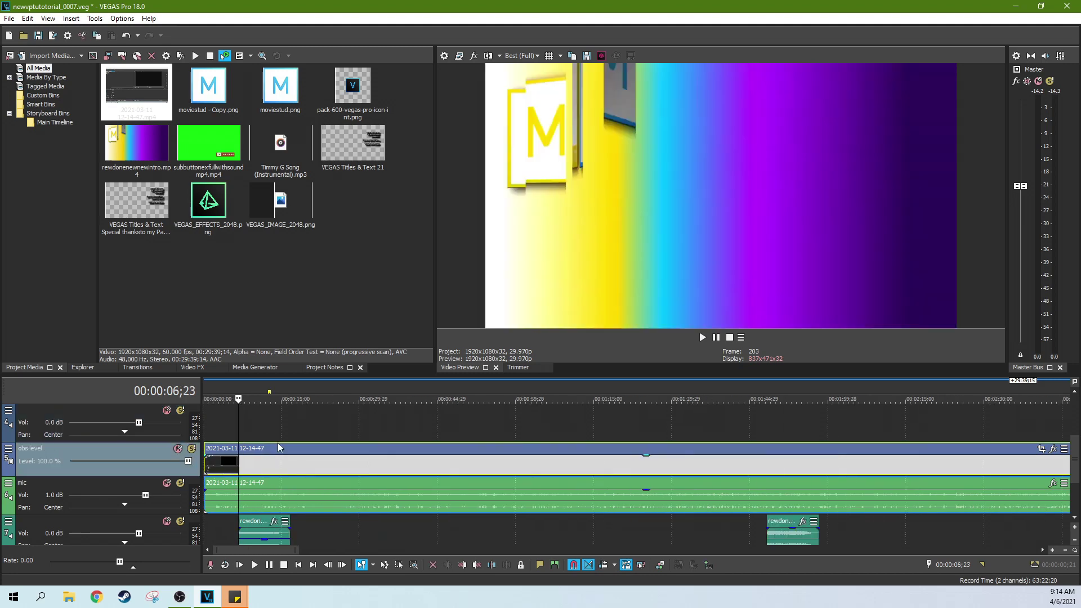
pyautogui.click(230, 467)
pyautogui.doubleClick(48, 448)
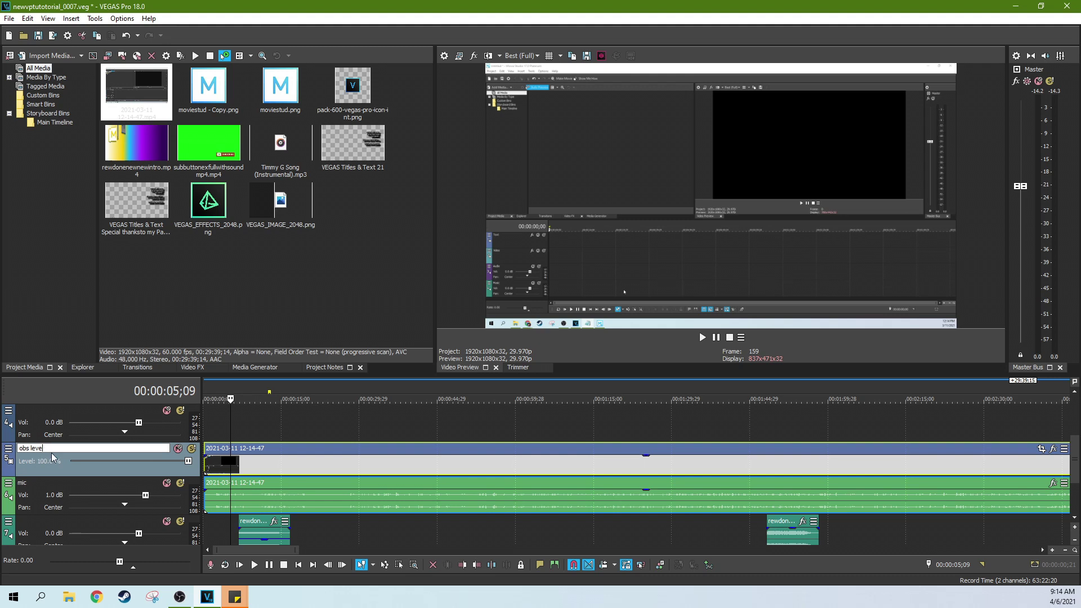
pyautogui.press('BackSpace')
pyautogui.write('track')
pyautogui.press('Return')
# Move the playhead to 00:00:33;11, 00:00:54;00 and 00:01:21;29, then select the mic track.
pyautogui.click(377, 464)
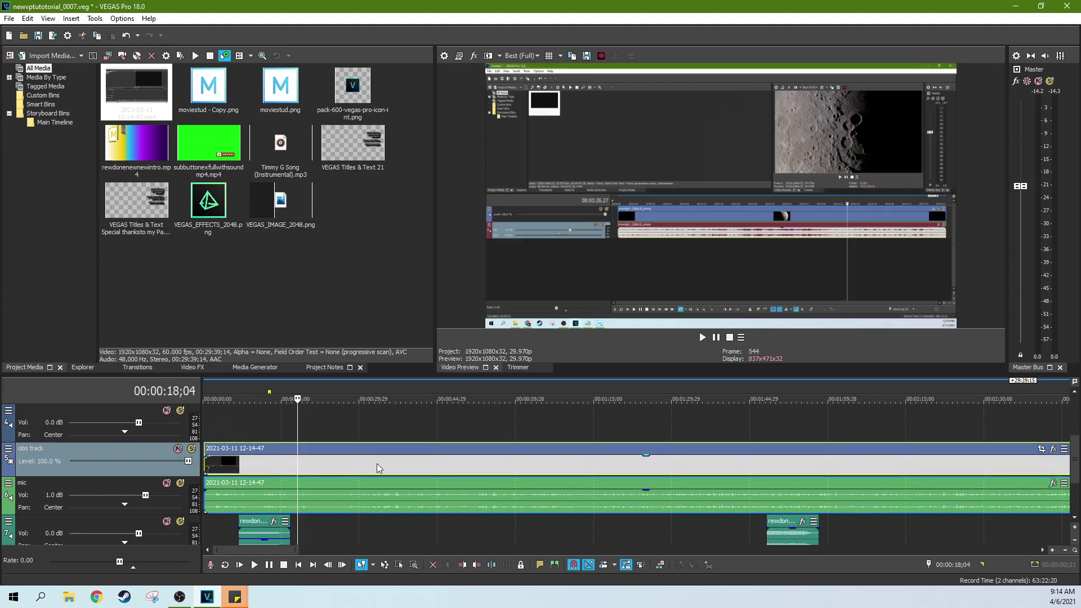
pyautogui.click(484, 461)
pyautogui.click(630, 462)
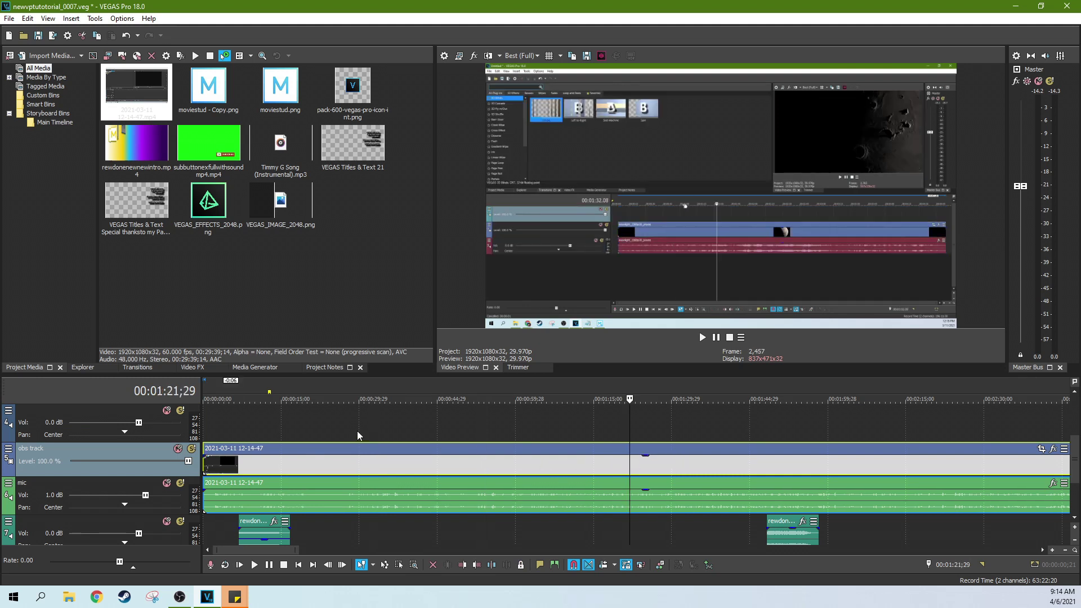
pyautogui.click(62, 485)
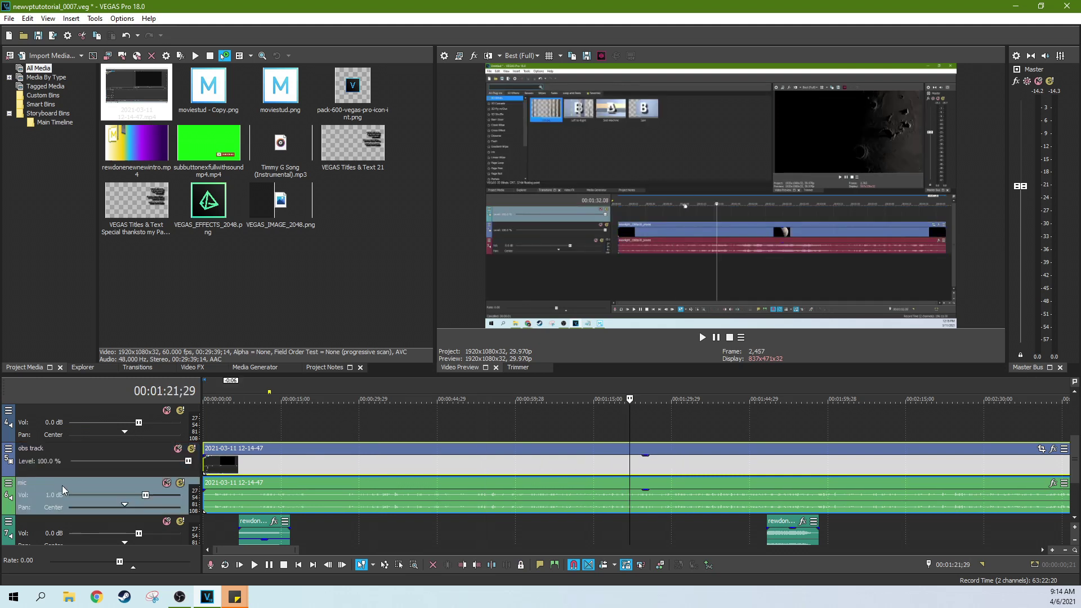
pyautogui.scroll(-1, 337, 471)
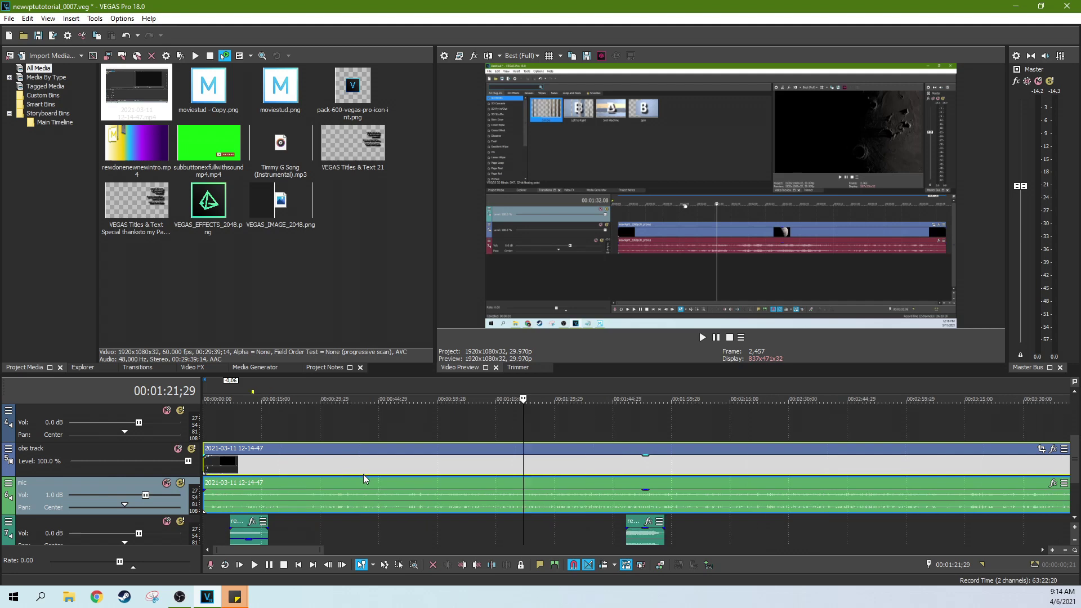
pyautogui.scroll(-1, 370, 529)
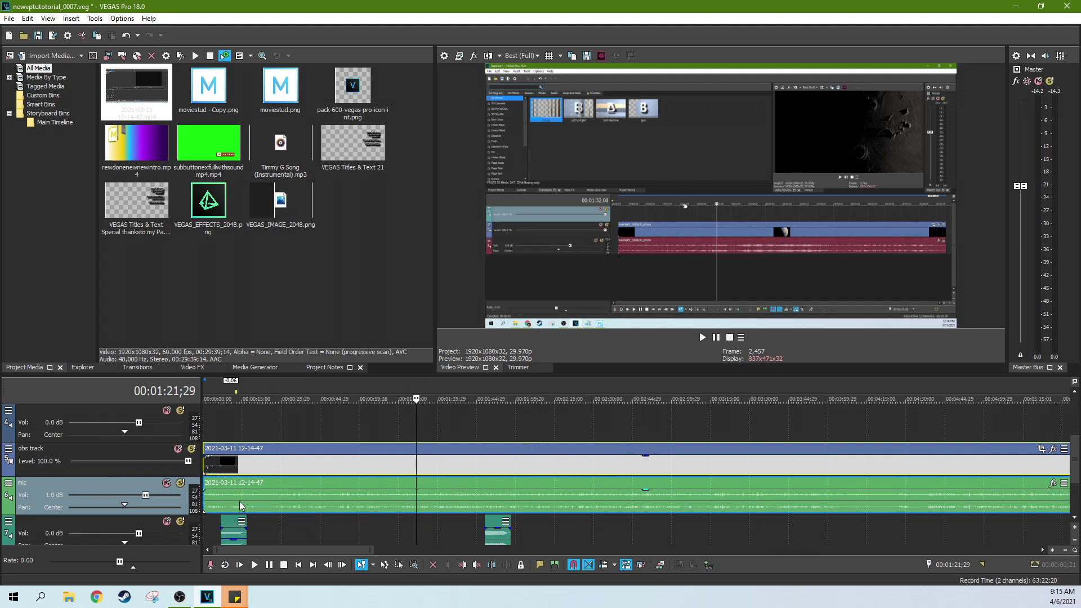
pyautogui.click(9, 484)
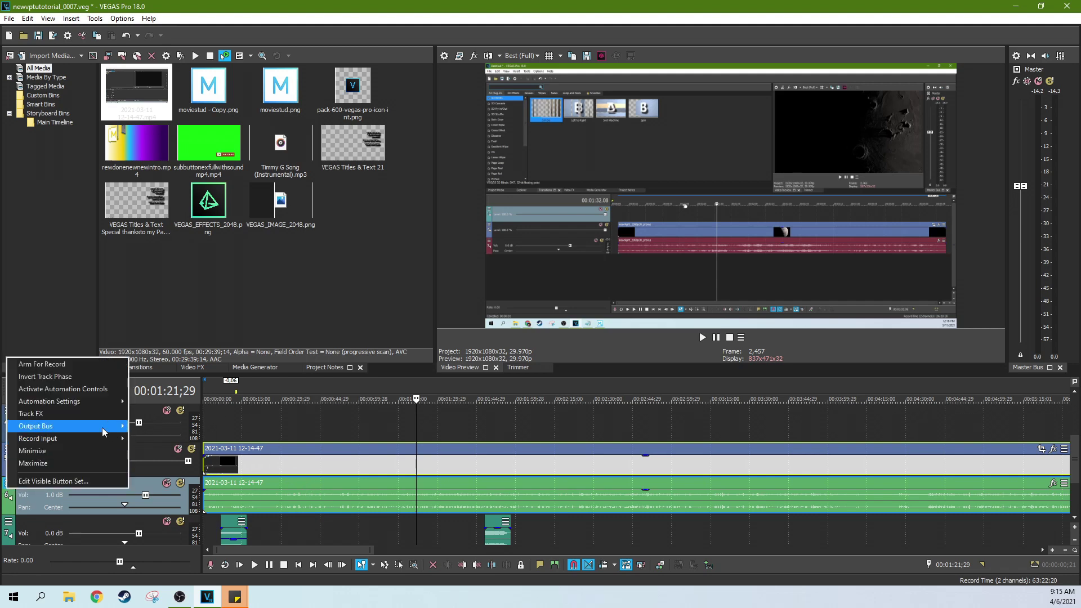
pyautogui.moveTo(103, 439)
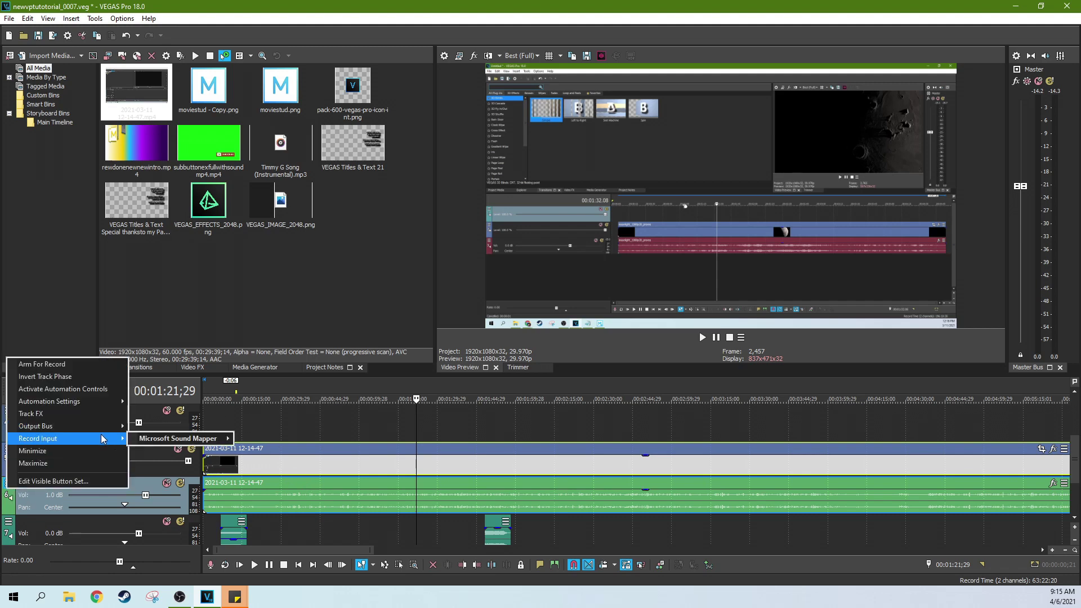
pyautogui.click(74, 414)
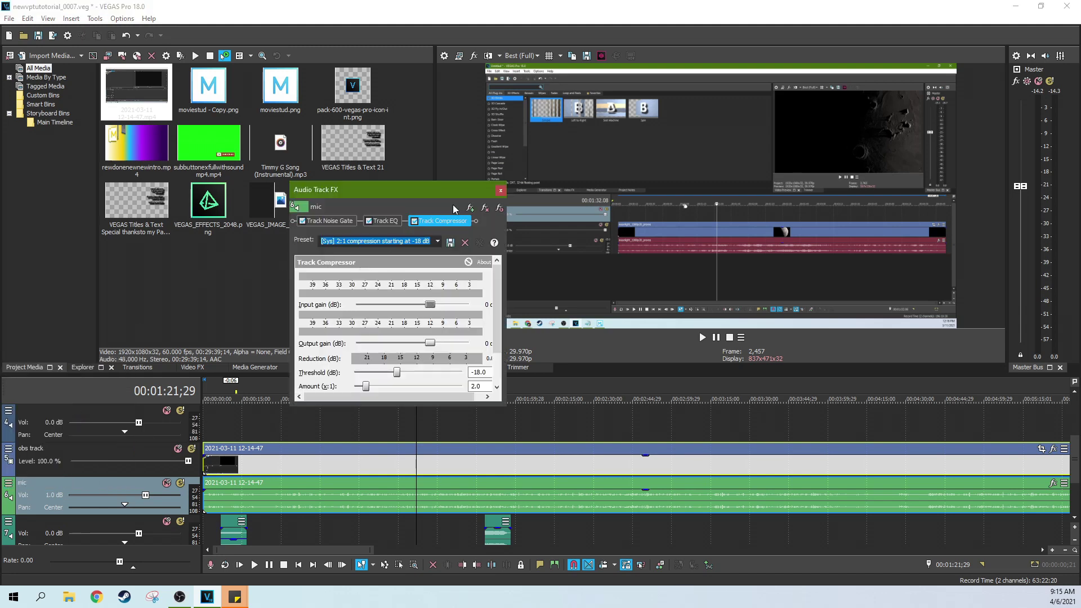
pyautogui.click(386, 221)
pyautogui.click(339, 224)
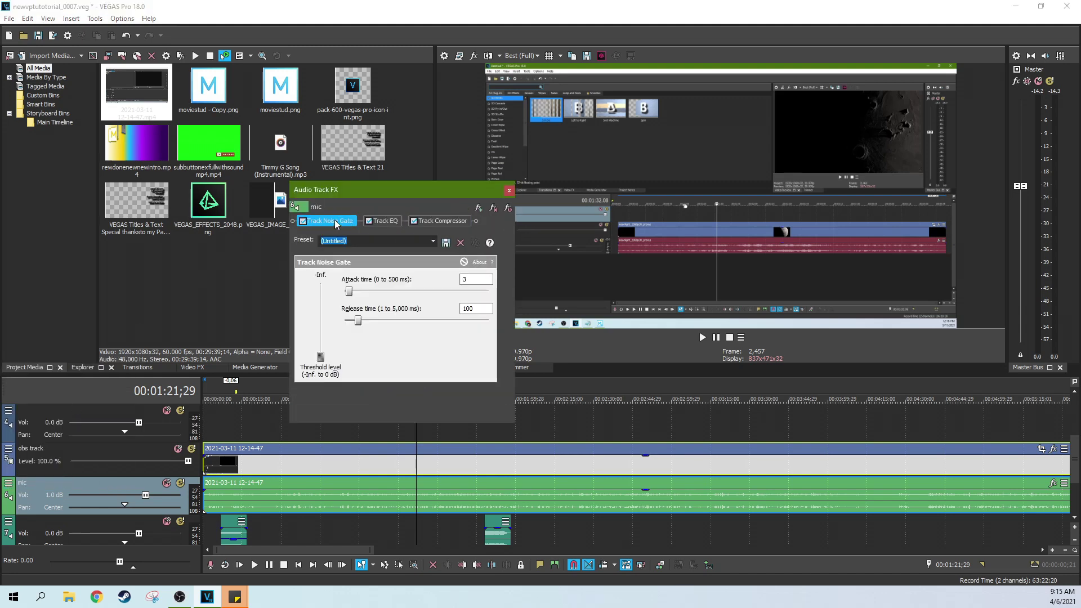
pyautogui.click(398, 223)
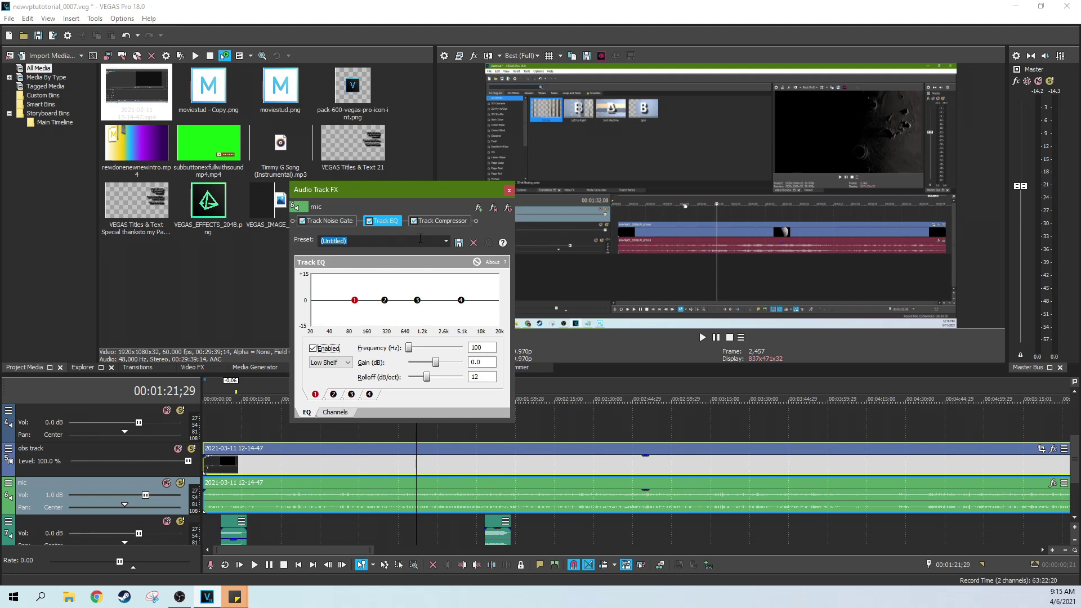
pyautogui.click(444, 222)
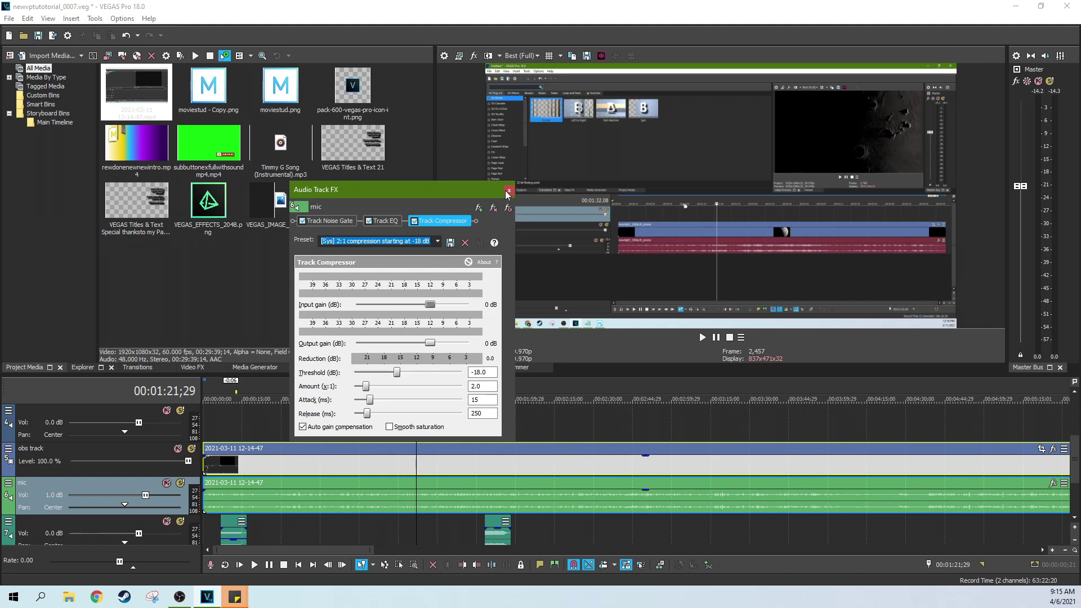
pyautogui.click(507, 192)
pyautogui.click(329, 399)
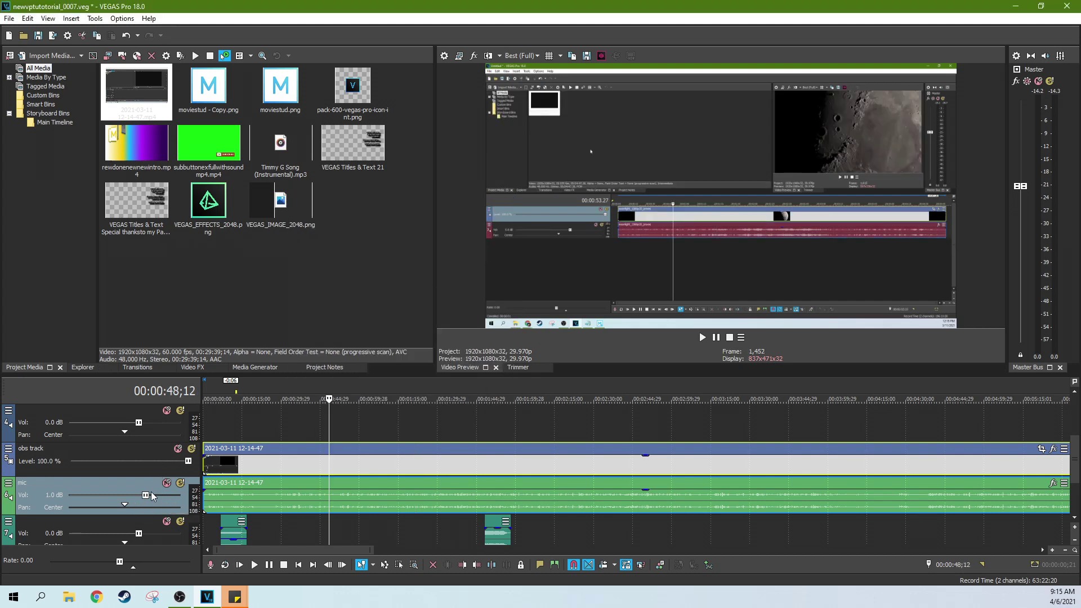
pyautogui.click(329, 503)
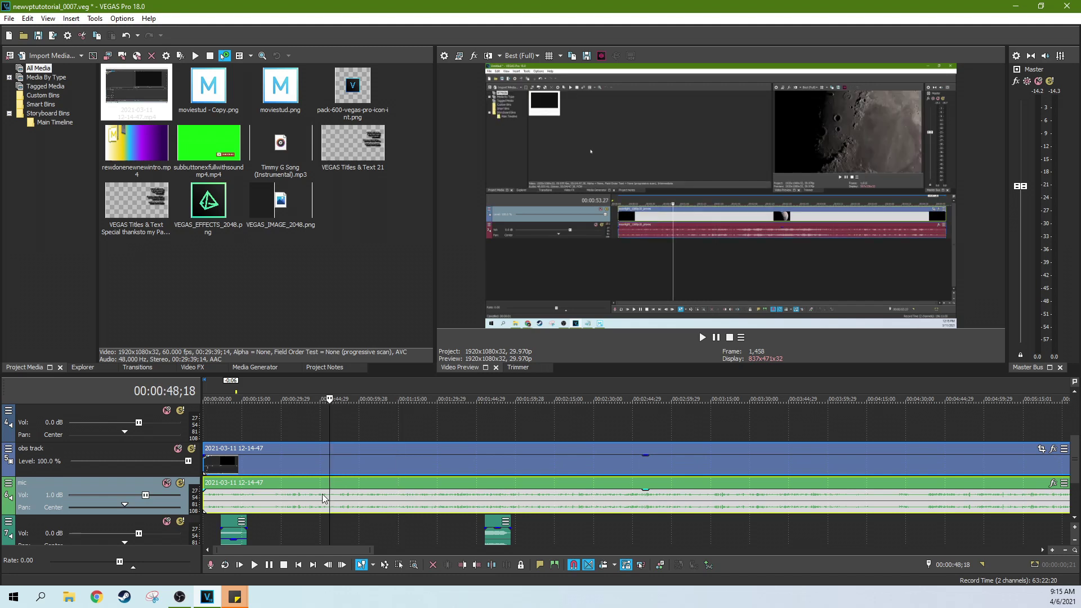
pyautogui.click(281, 498)
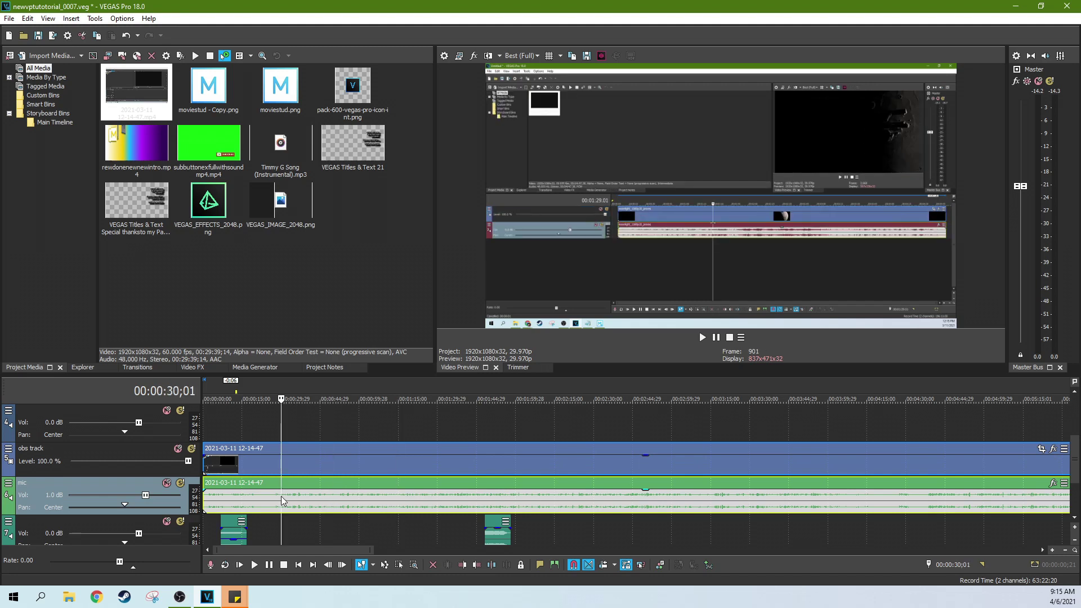
pyautogui.click(226, 498)
pyautogui.click(273, 451)
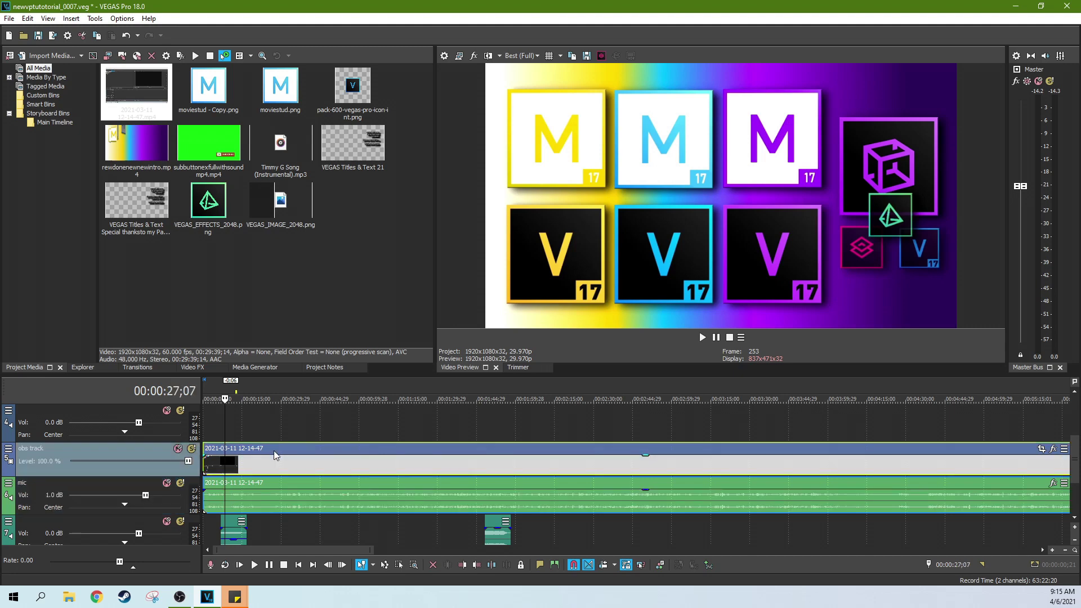
pyautogui.click(298, 471)
pyautogui.click(702, 337)
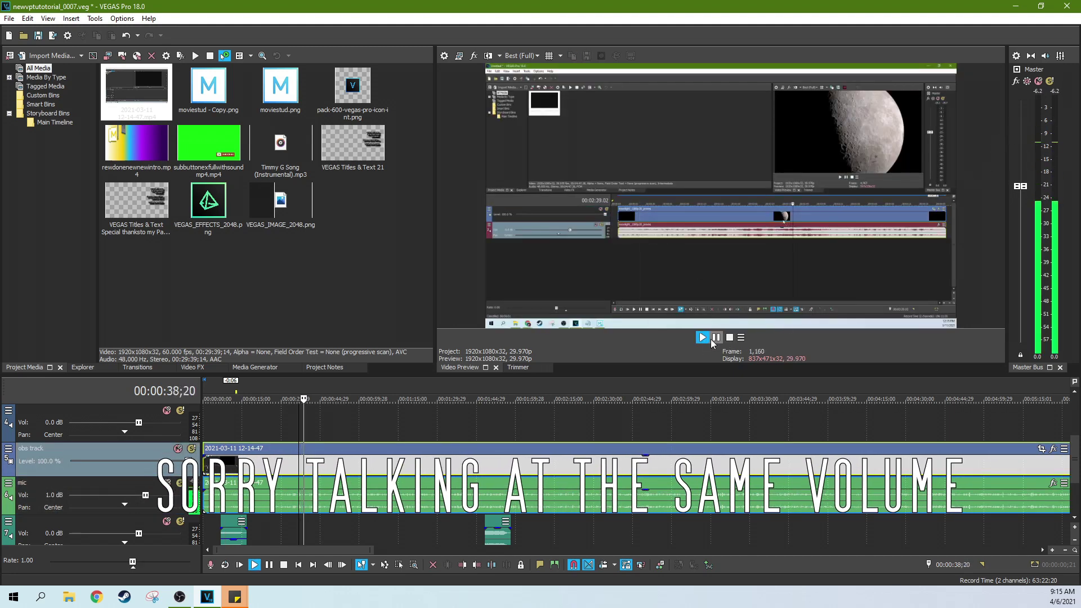
pyautogui.press('space')
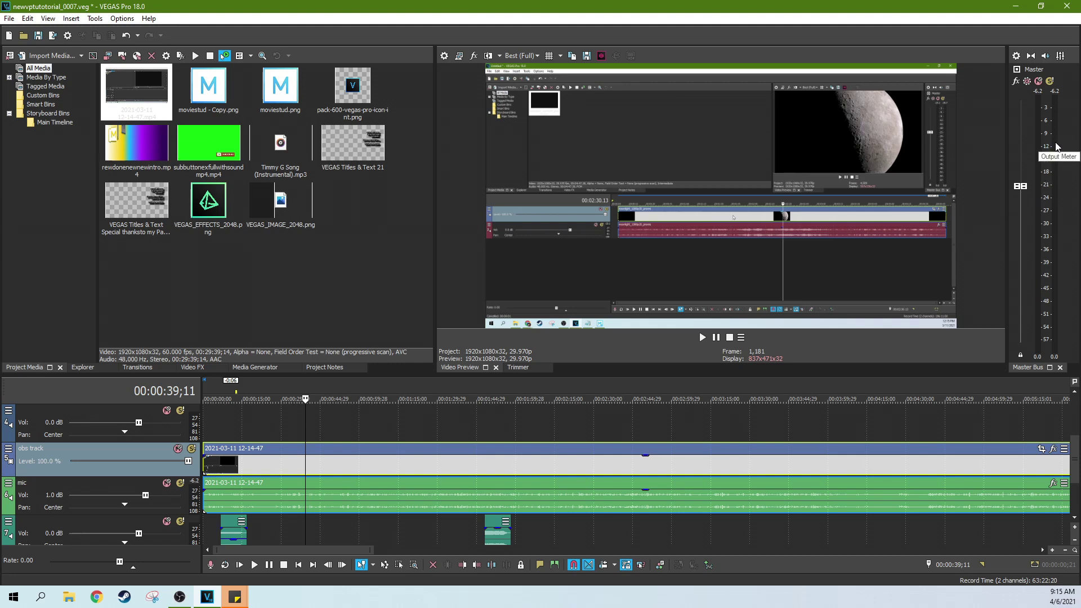
pyautogui.scroll(-1, 1074, 472)
# Lower the second intro clip's gain to -1.3 dB.
pyautogui.click(226, 501)
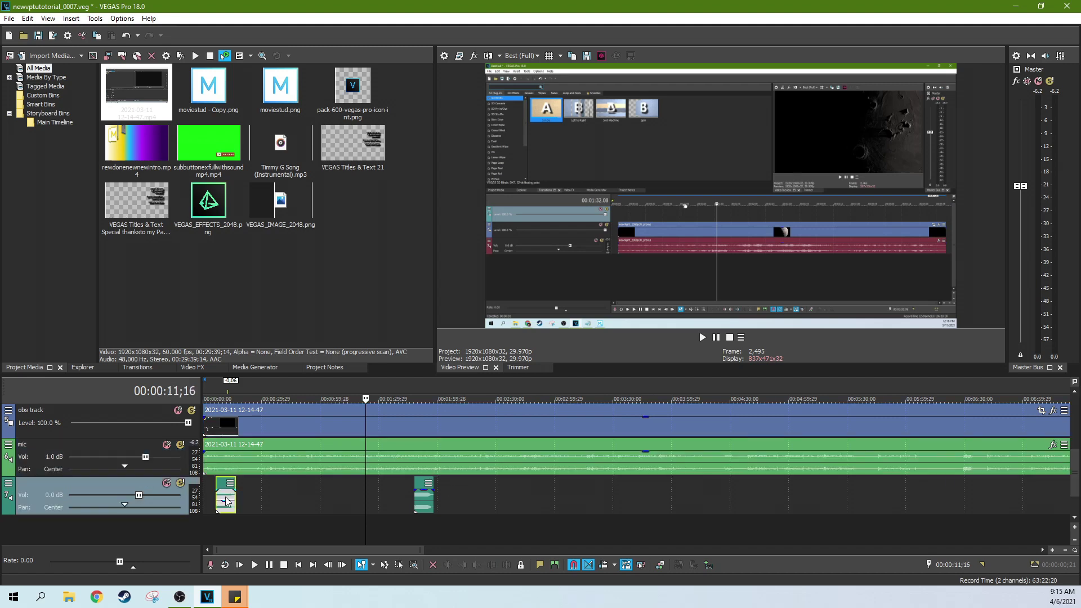
pyautogui.scroll(3, 226, 501)
pyautogui.click(254, 495)
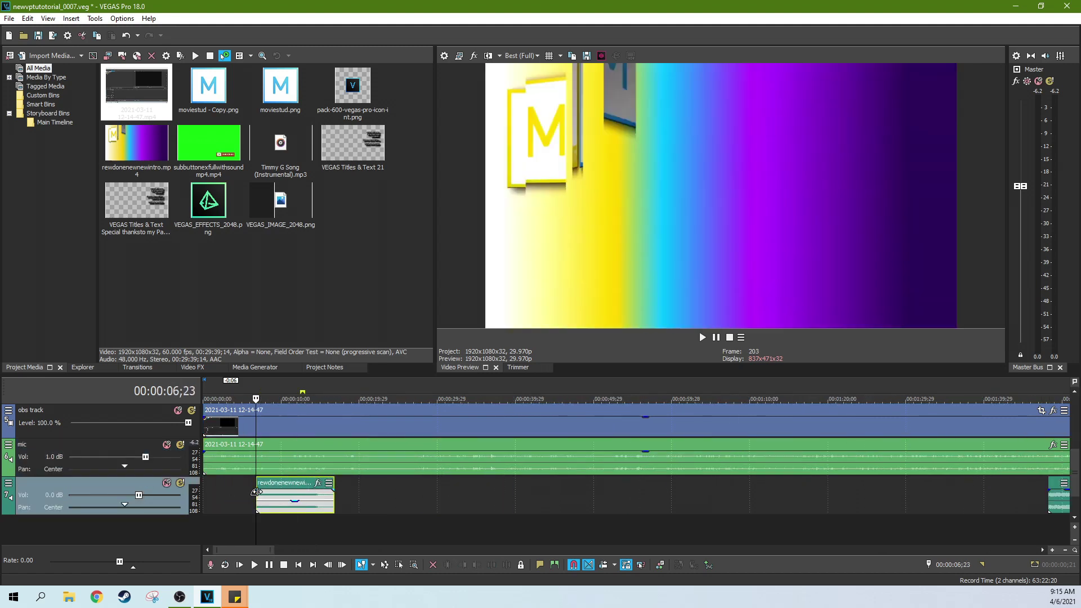
pyautogui.scroll(-2, 290, 491)
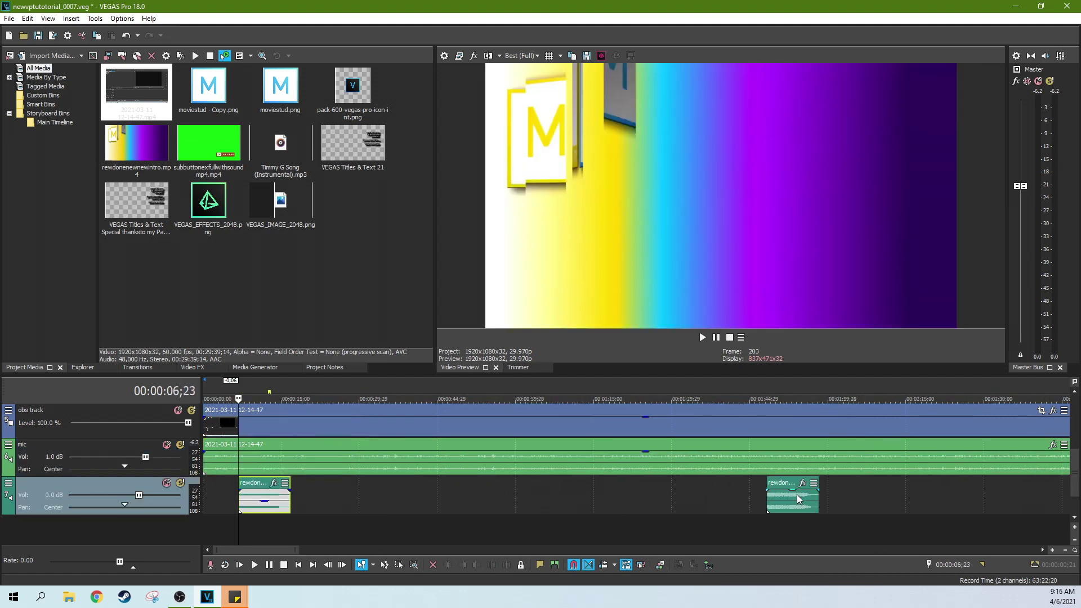
pyautogui.moveTo(789, 492); pyautogui.dragTo(794, 497)
# Play the first intro clip to check its volume, then set its gain to -2.3 dB.
pyautogui.click(258, 494)
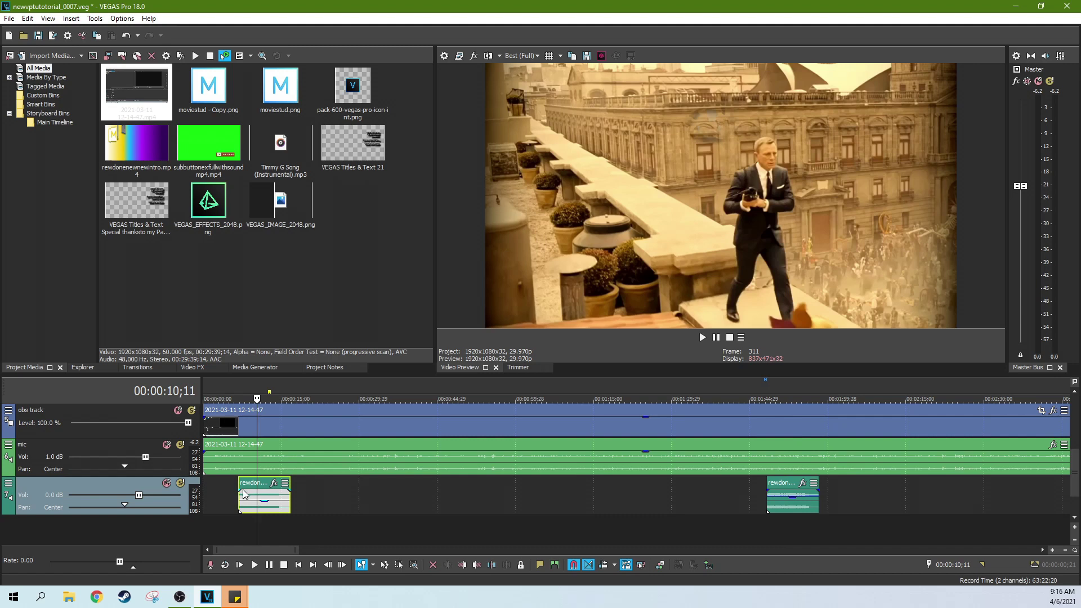
pyautogui.click(243, 493)
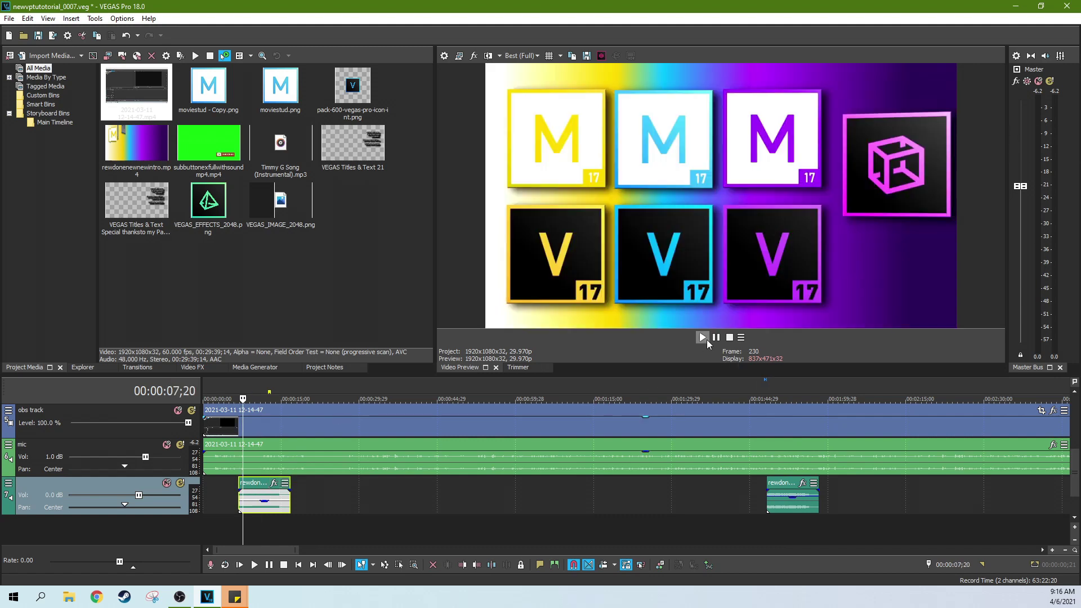
pyautogui.click(702, 337)
pyautogui.click(716, 337)
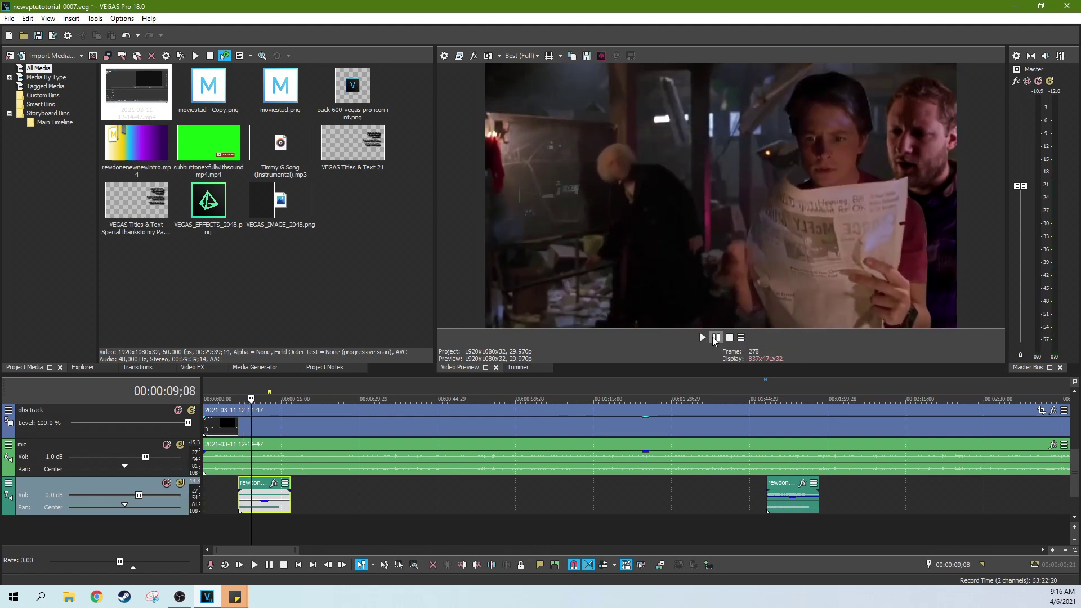
pyautogui.click(264, 495)
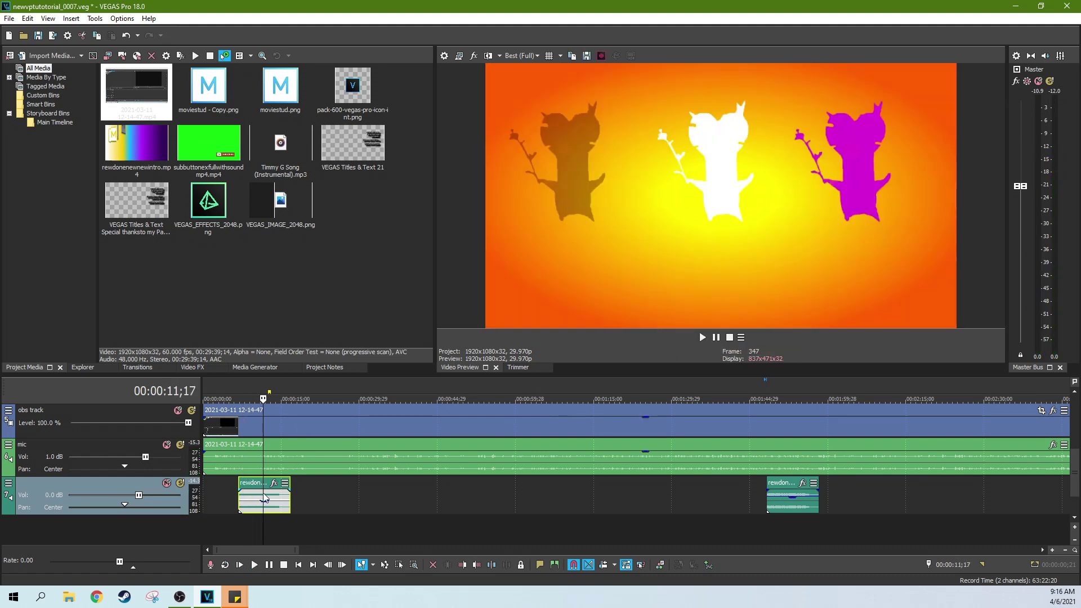
pyautogui.click(256, 500)
pyautogui.scroll(3, 256, 495)
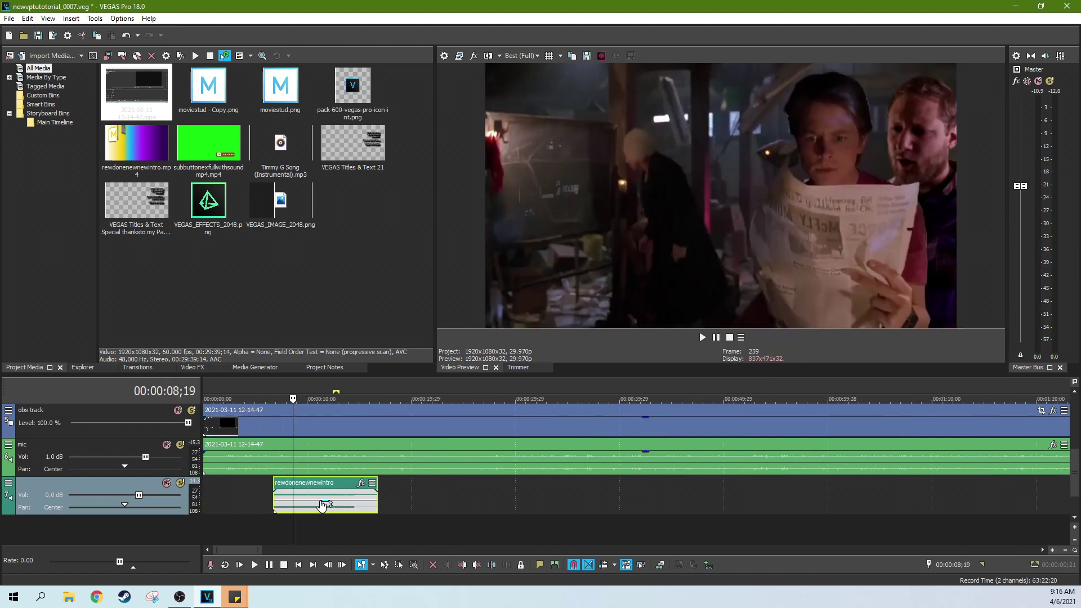
pyautogui.moveTo(322, 503); pyautogui.dragTo(324, 503)
pyautogui.click(323, 483)
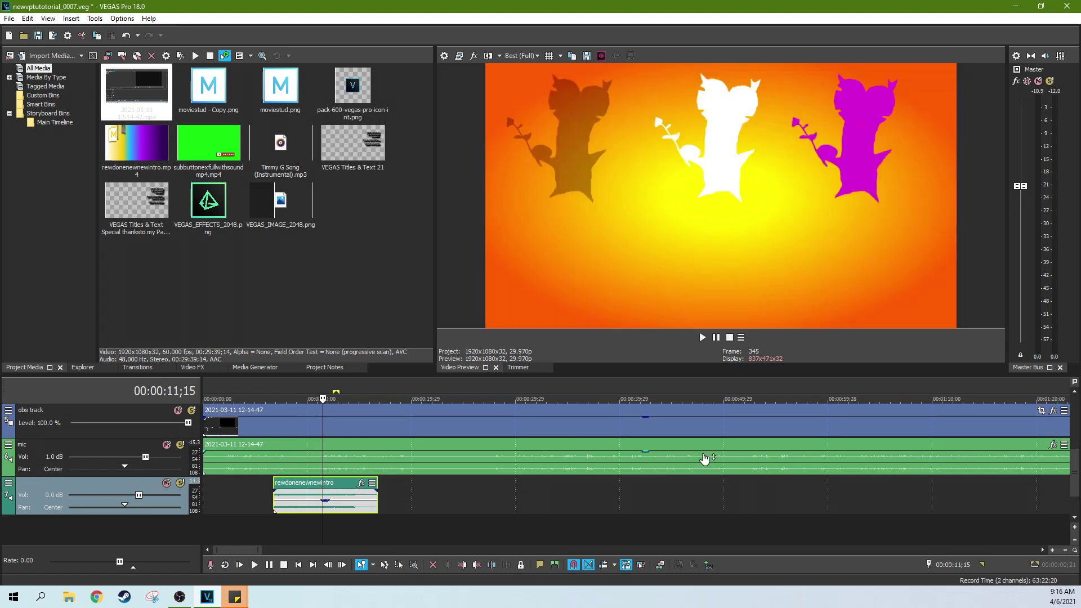
pyautogui.moveTo(1075, 477); pyautogui.dragTo(1074, 427)
pyautogui.click(339, 499)
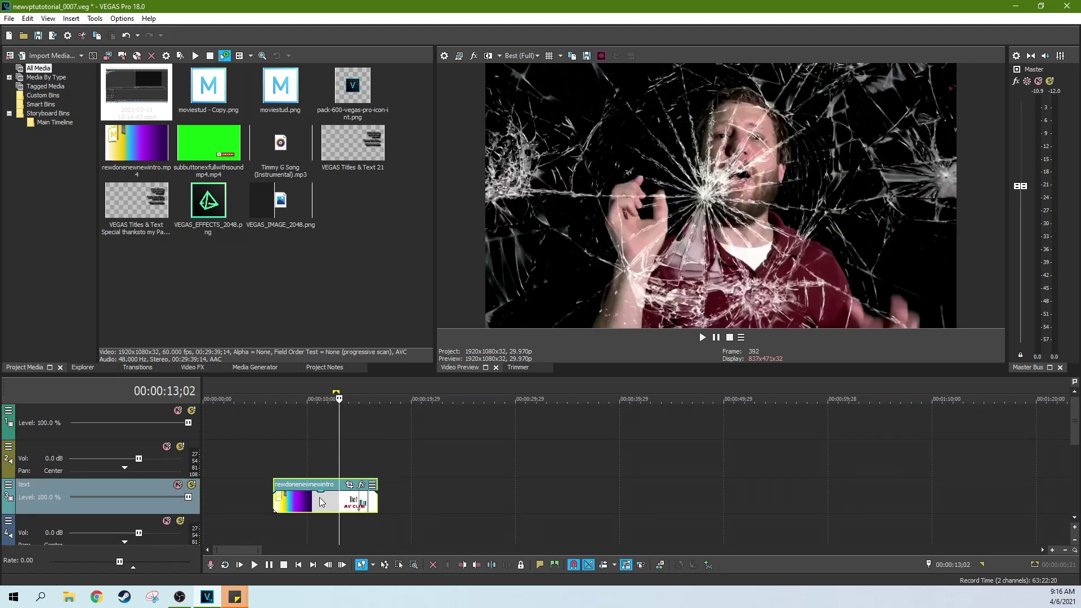
pyautogui.click(313, 499)
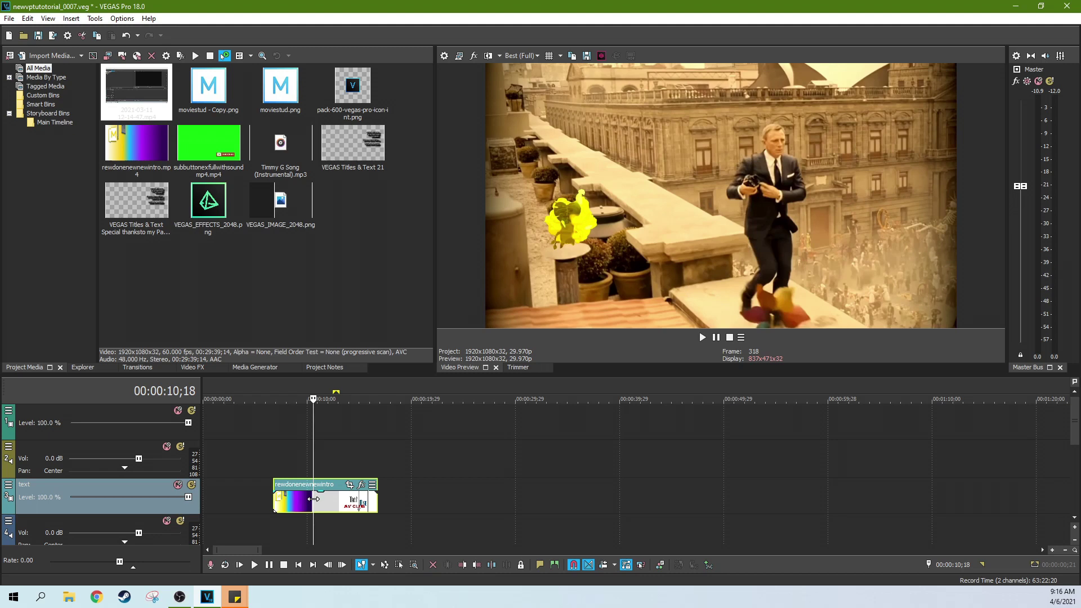
pyautogui.click(285, 510)
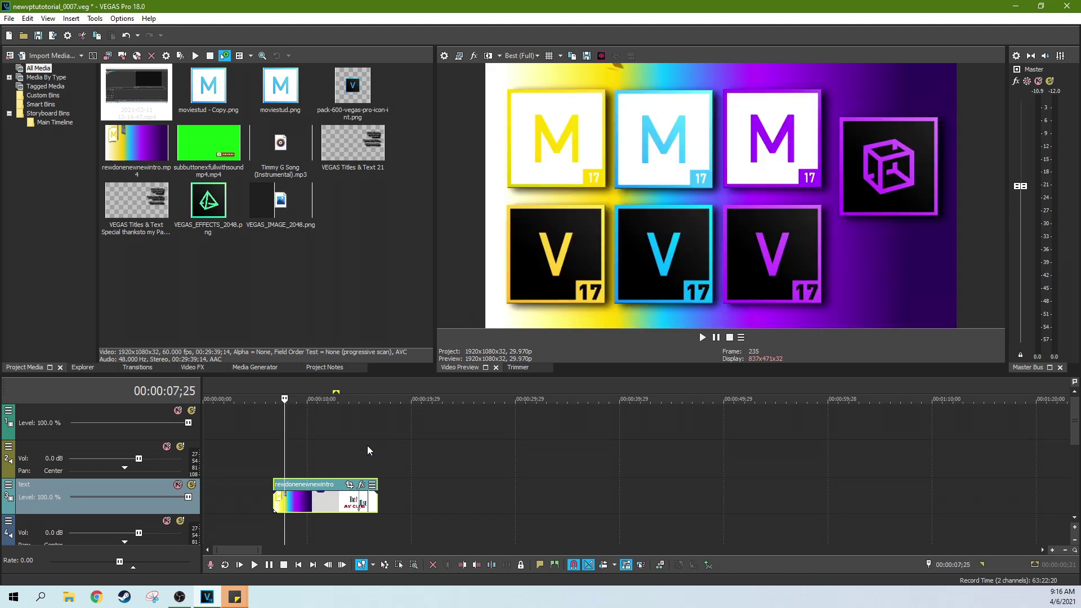
pyautogui.moveTo(275, 386); pyautogui.dragTo(377, 381)
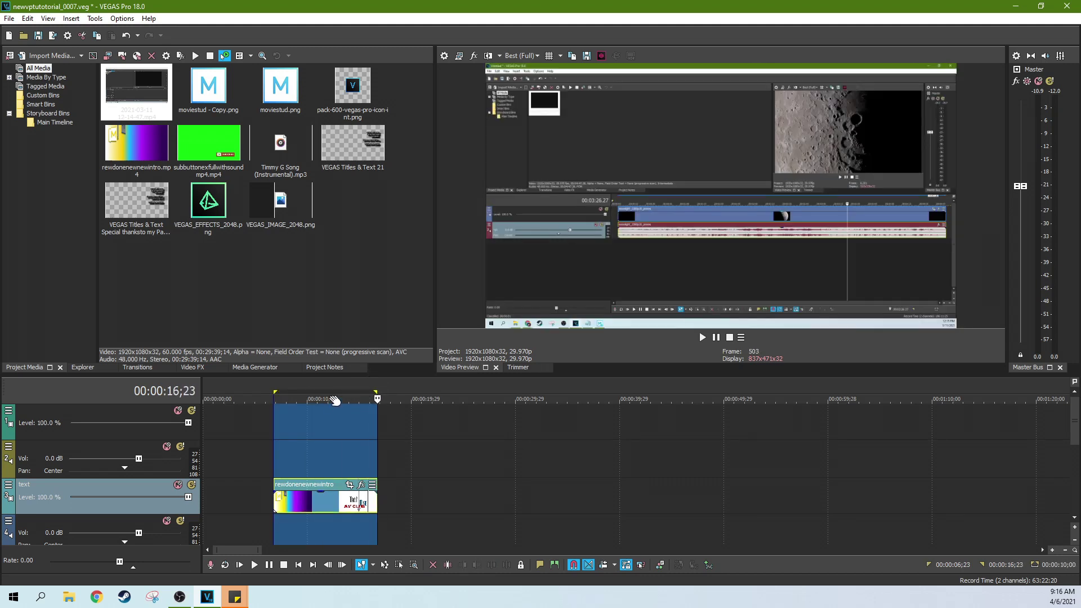
pyautogui.click(314, 389)
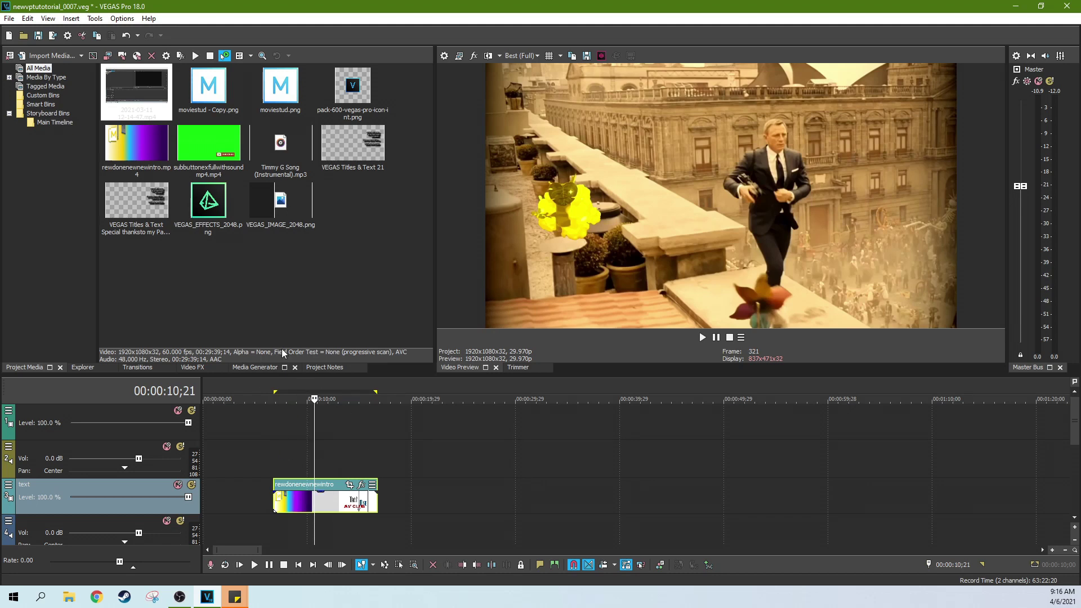
pyautogui.click(284, 461)
pyautogui.click(330, 458)
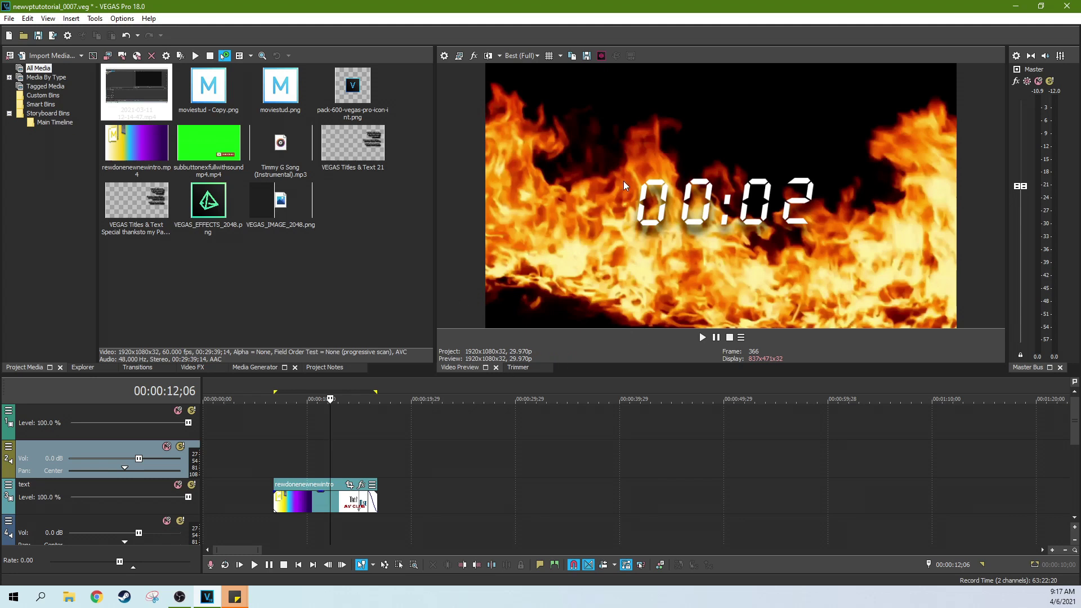
pyautogui.press('space')
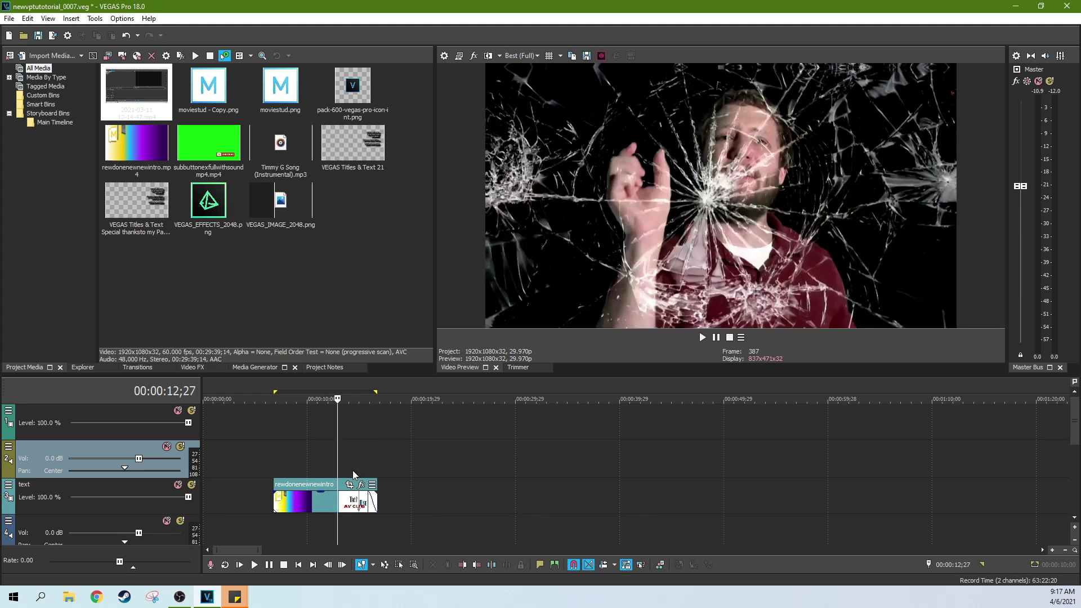
pyautogui.click(326, 457)
pyautogui.click(303, 460)
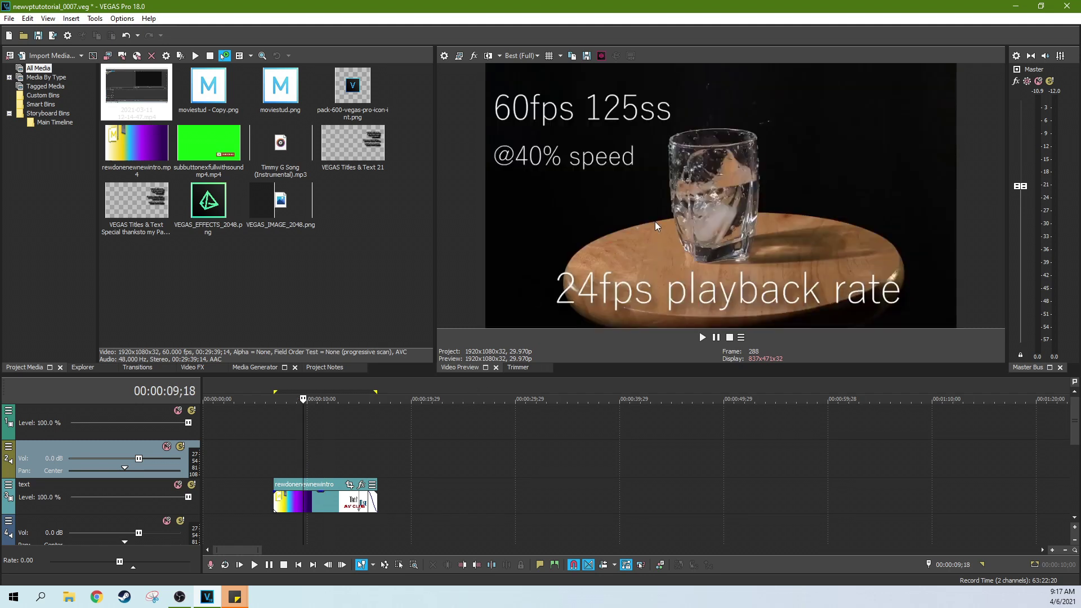
pyautogui.click(292, 474)
pyautogui.click(359, 466)
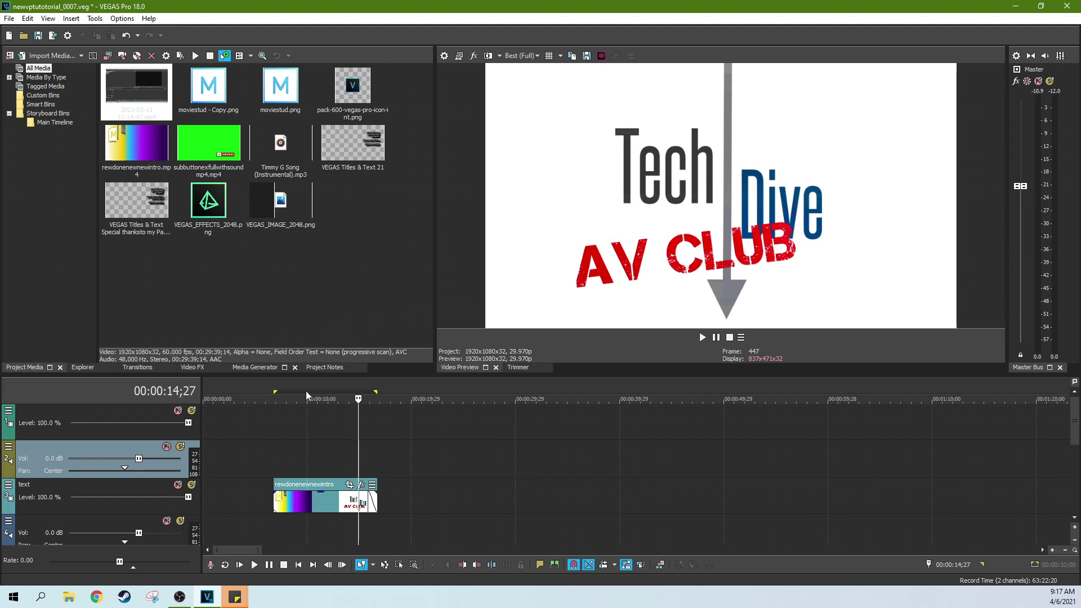
pyautogui.click(339, 450)
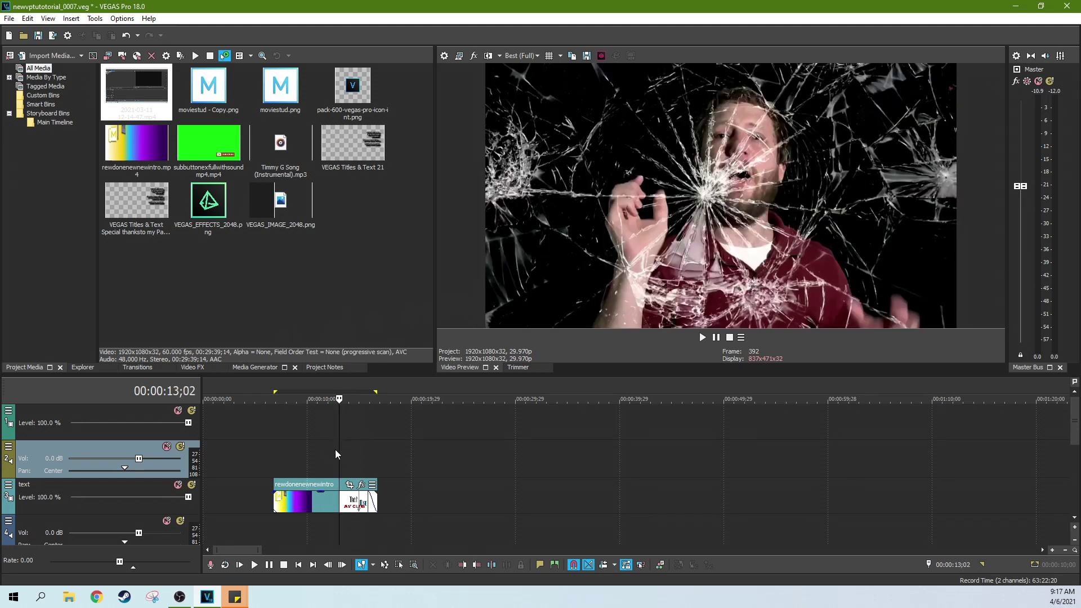
pyautogui.scroll(-8, 417, 461)
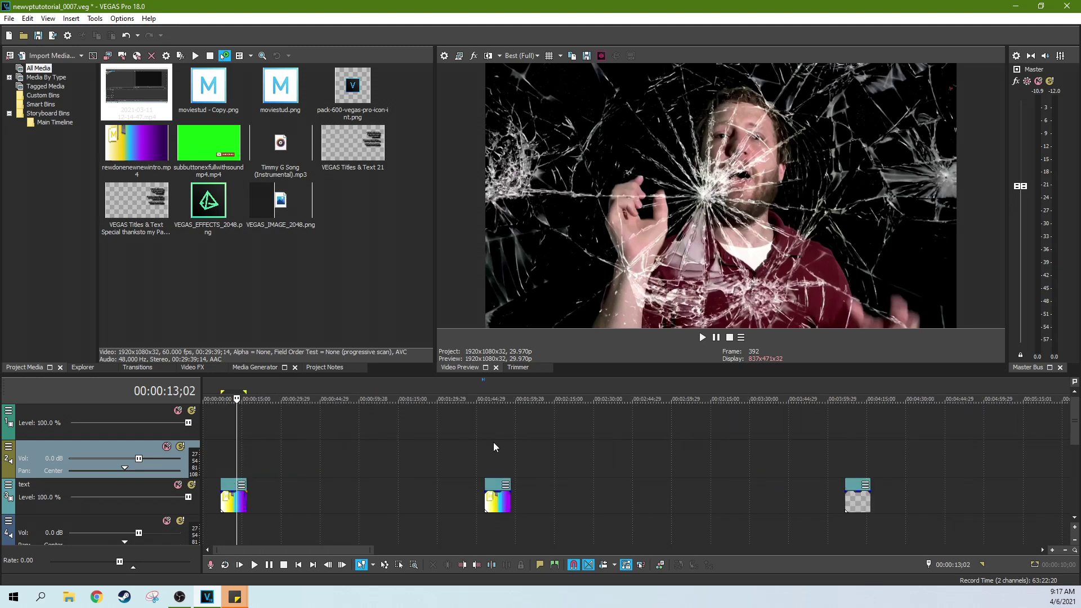
pyautogui.click(493, 447)
pyautogui.scroll(-3, 493, 447)
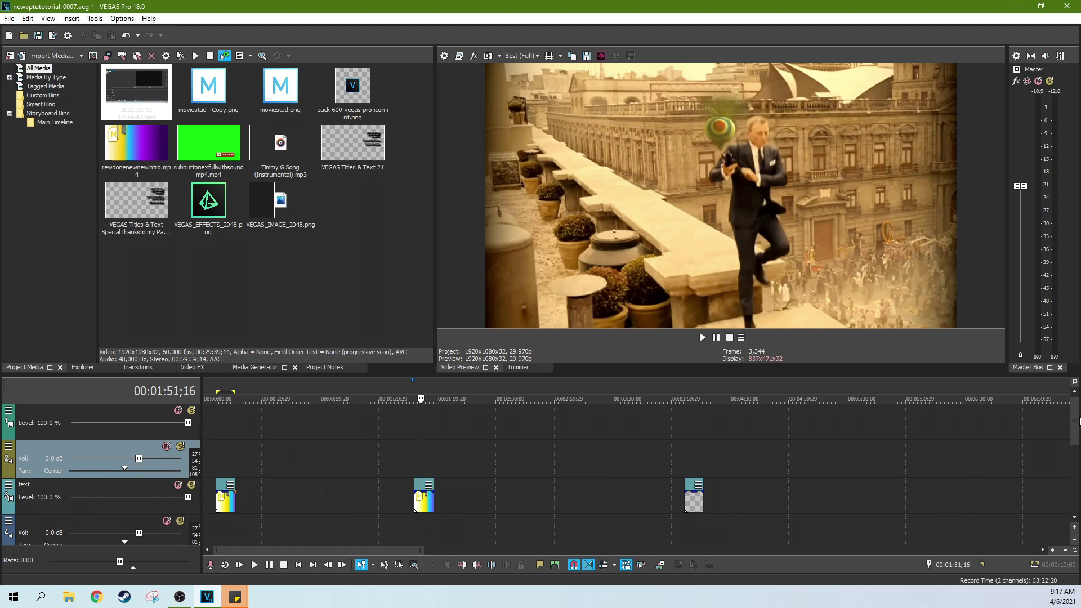
pyautogui.scroll(-2, 1074, 439)
# Check and close Project Properties, then show the Titles & Text generator presets.
pyautogui.click(442, 56)
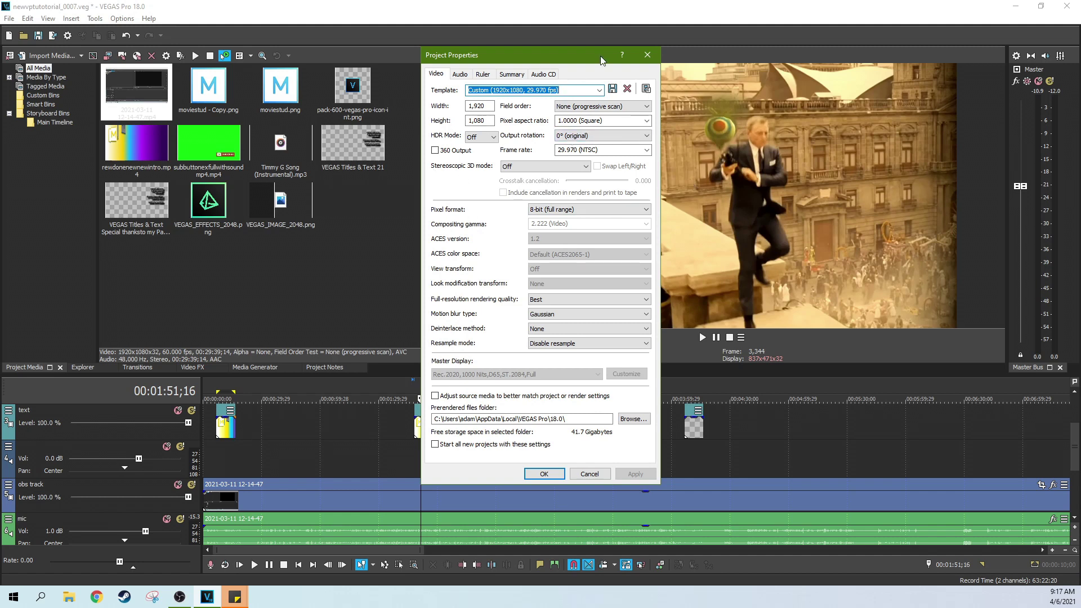
pyautogui.click(648, 55)
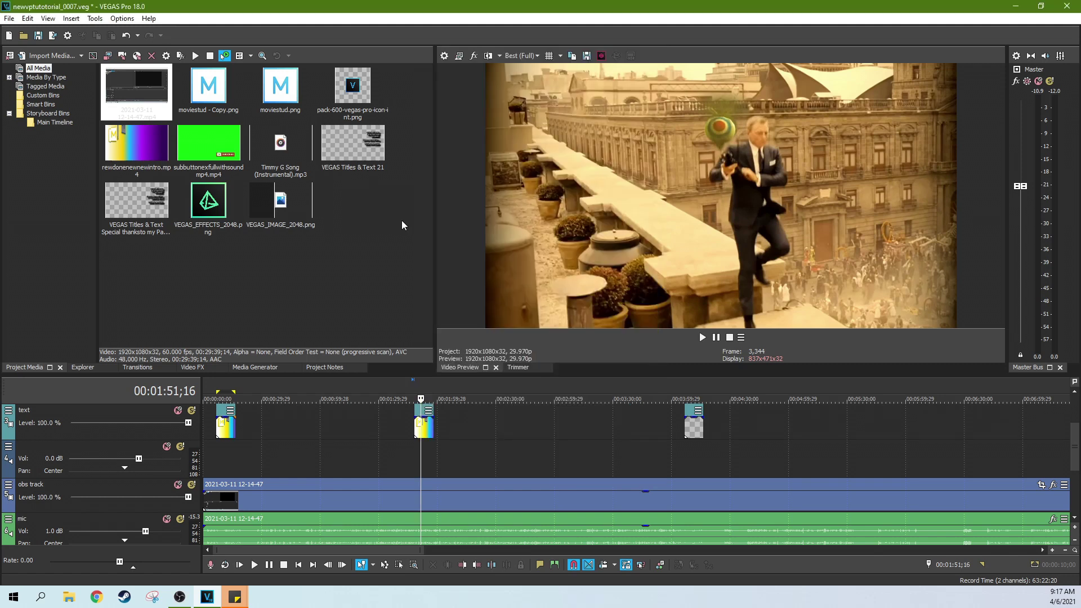
pyautogui.click(253, 468)
pyautogui.click(285, 465)
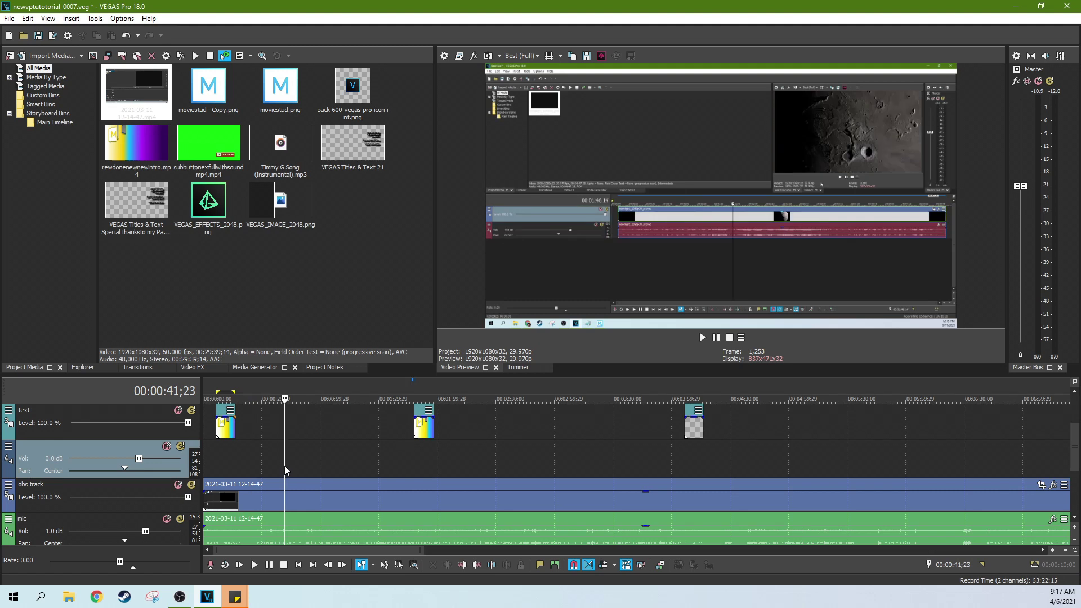
pyautogui.scroll(-2, 285, 465)
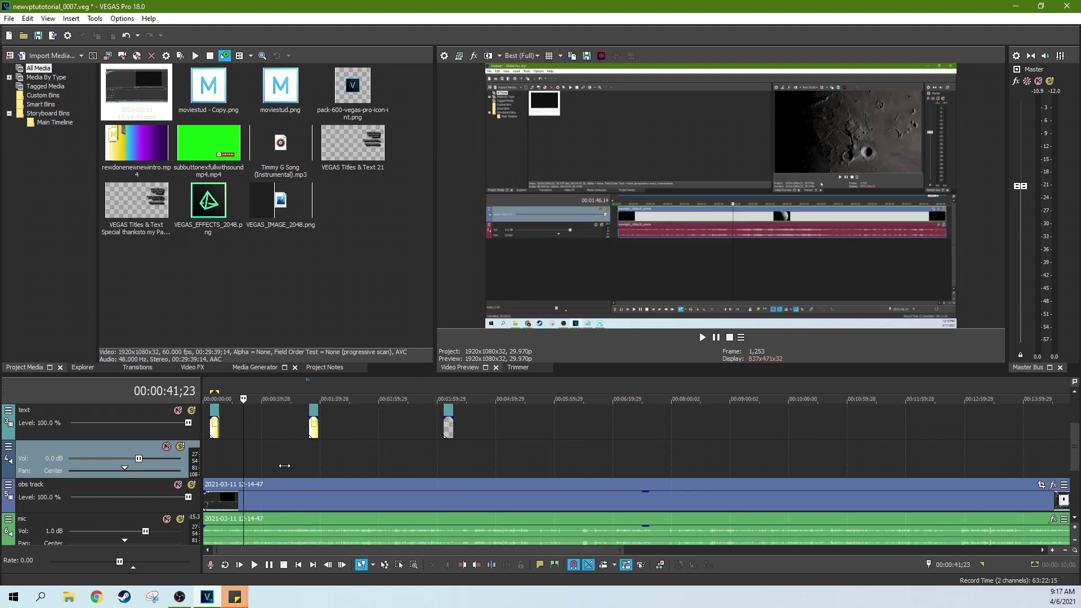
pyautogui.click(264, 367)
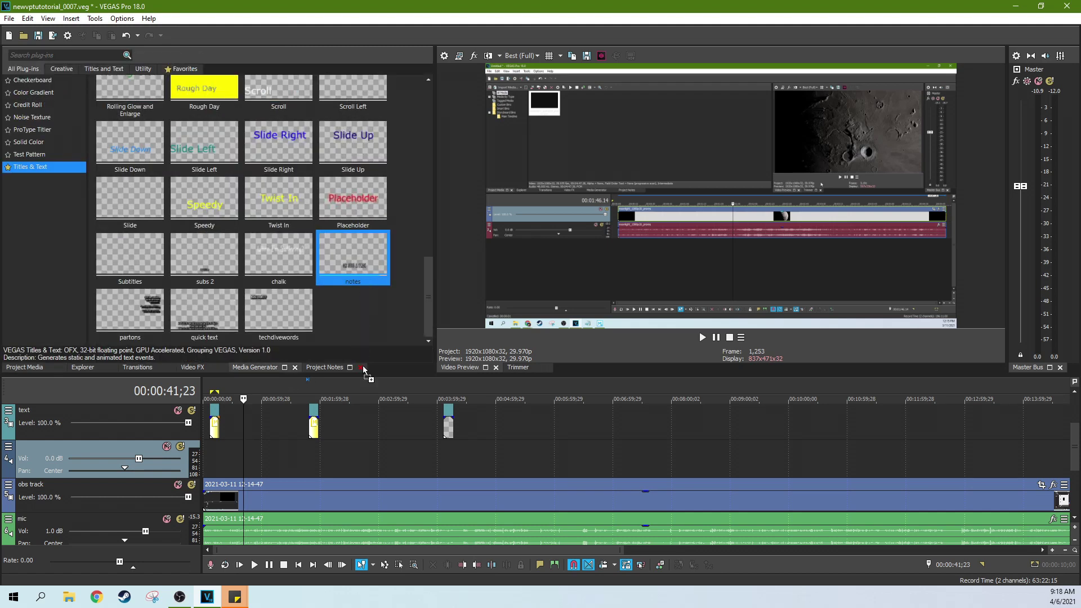
# Place the notes title preset on the text track, mute the mic track and preview the title.
pyautogui.moveTo(366, 279); pyautogui.dragTo(364, 429)
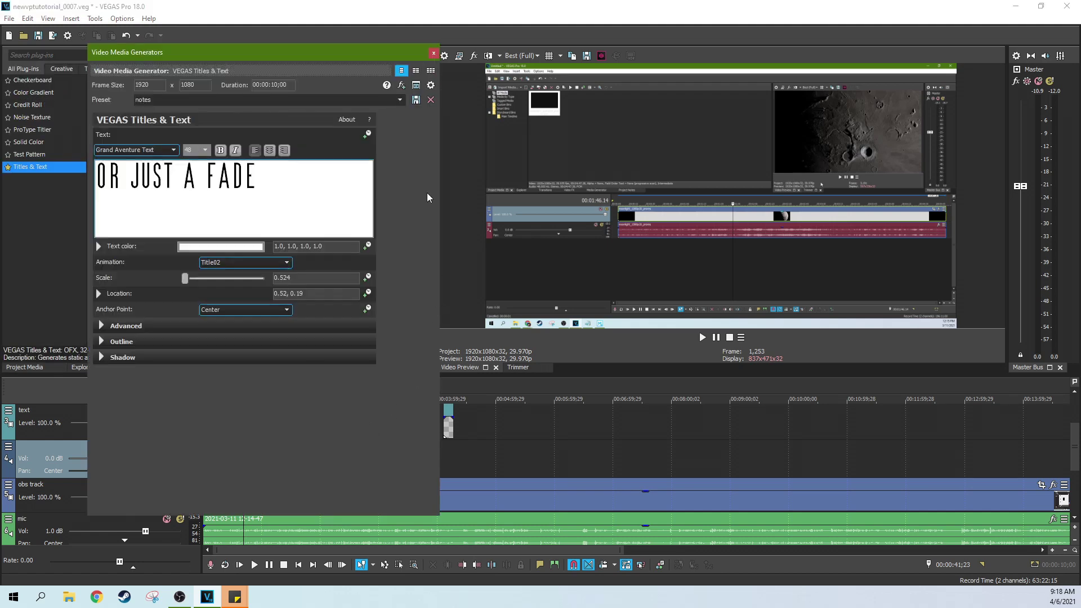
pyautogui.click(434, 53)
pyautogui.click(364, 428)
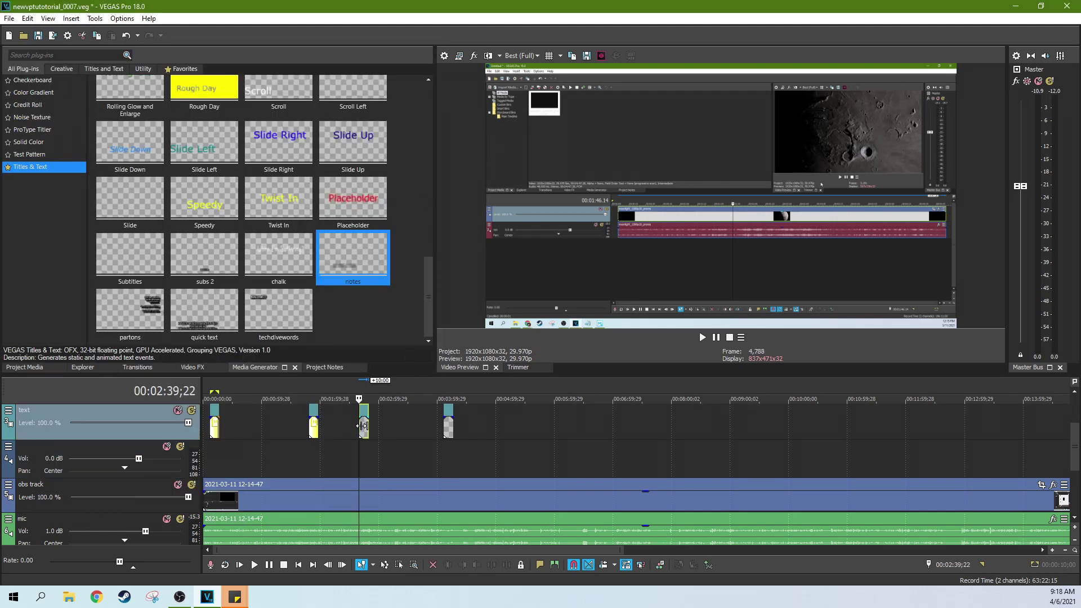
pyautogui.scroll(4, 366, 427)
pyautogui.click(701, 337)
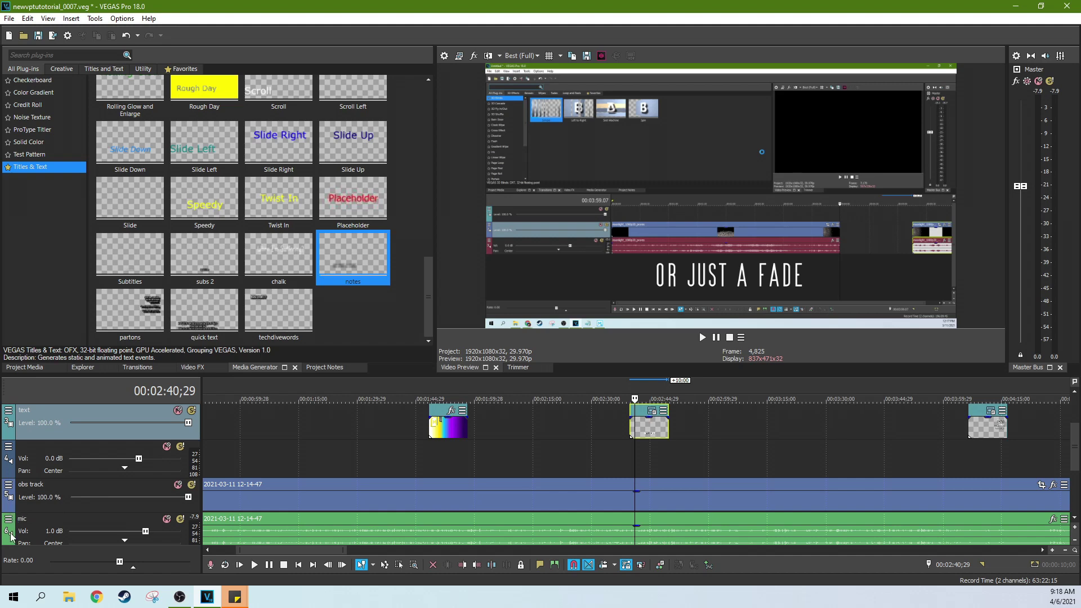
pyautogui.click(166, 518)
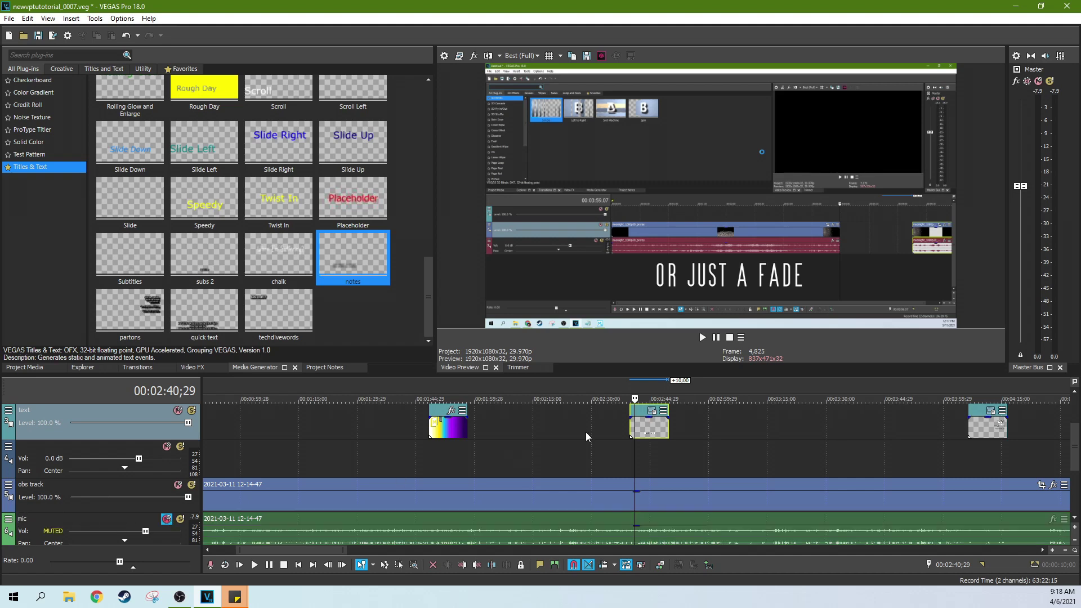
pyautogui.click(702, 337)
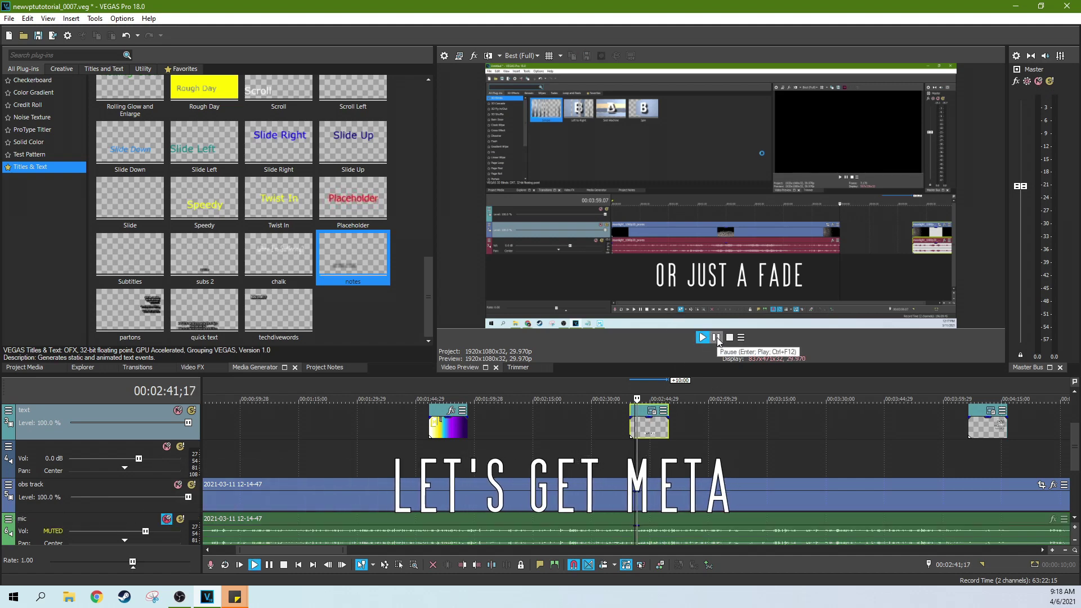
pyautogui.click(716, 337)
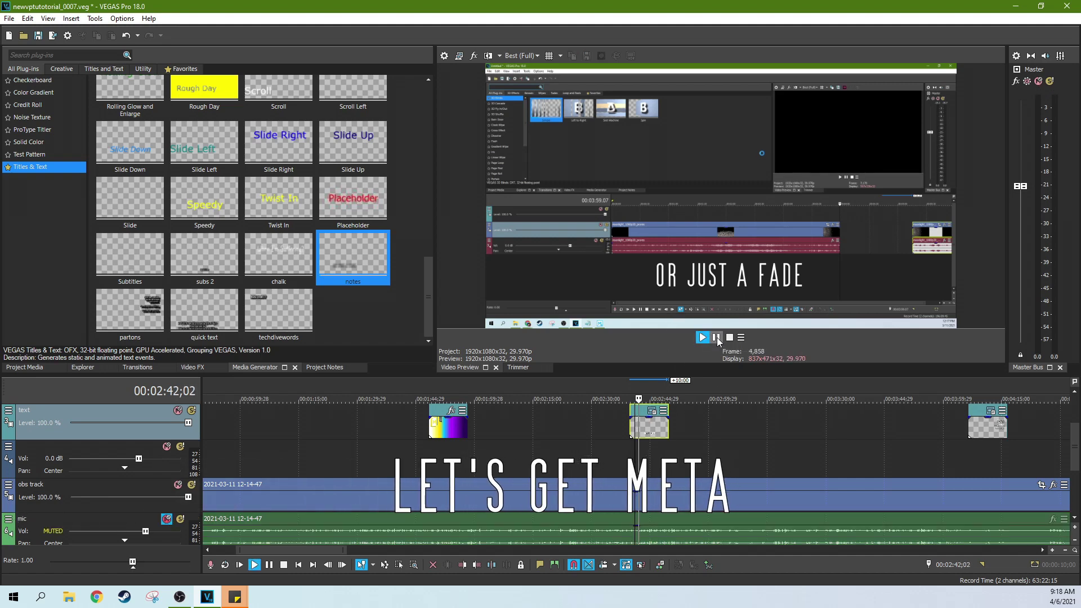
# Replace the title's words JUST A FADE with CHANGE and play back the result.
pyautogui.click(651, 412)
pyautogui.moveTo(273, 179); pyautogui.dragTo(130, 179)
pyautogui.write('CHANGE')
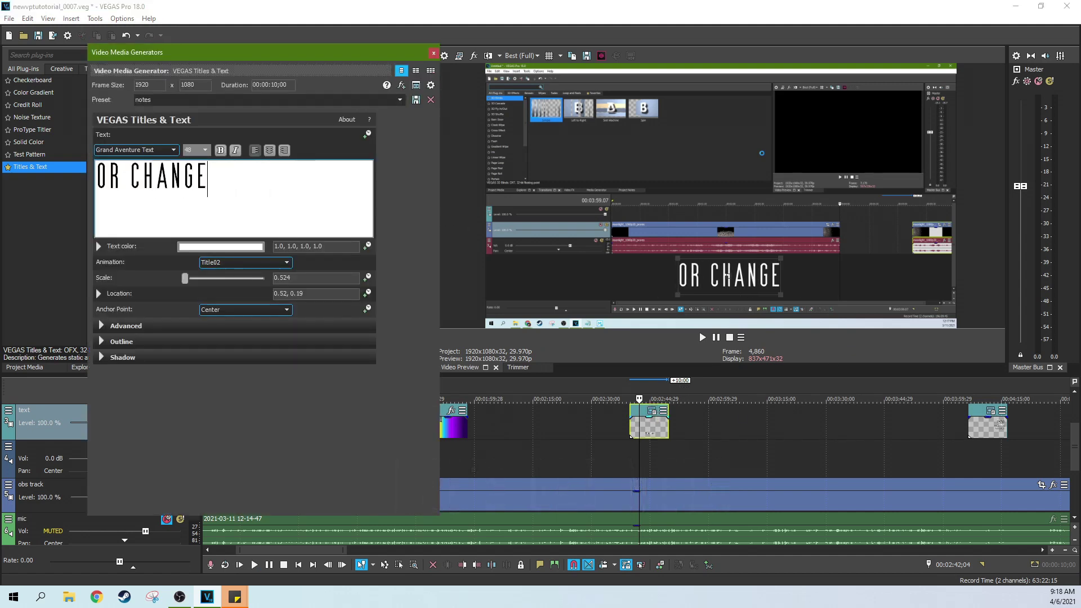
pyautogui.click(630, 437)
pyautogui.click(703, 337)
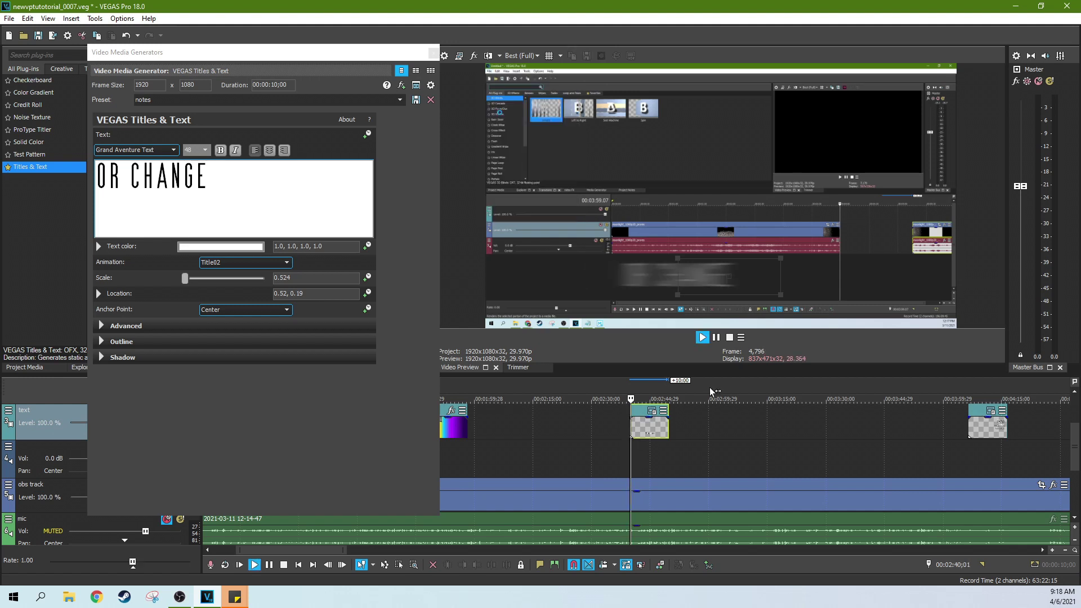
pyautogui.click(715, 337)
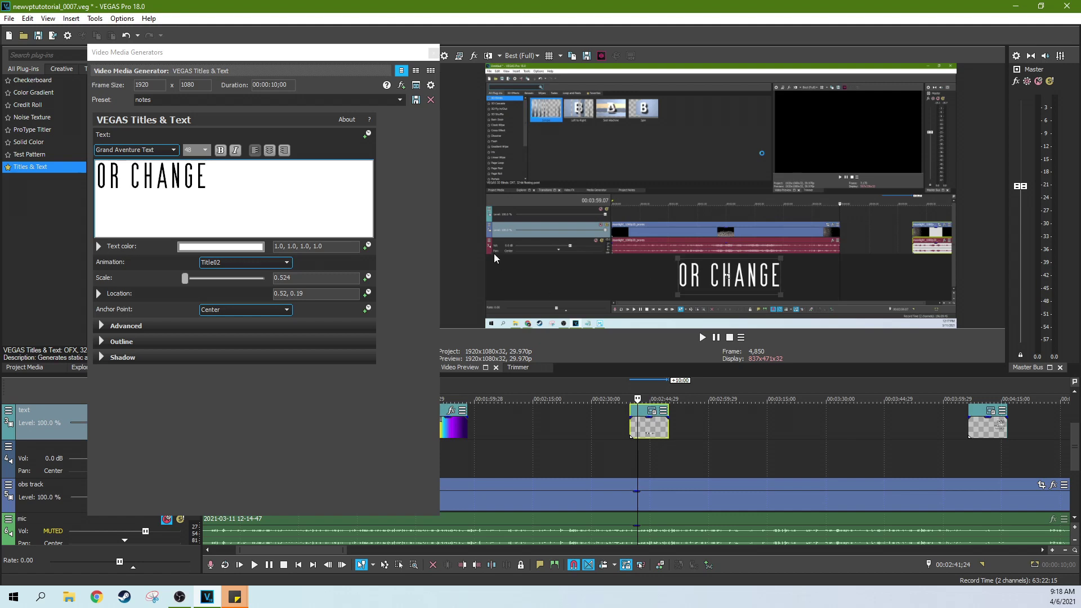
pyautogui.click(434, 53)
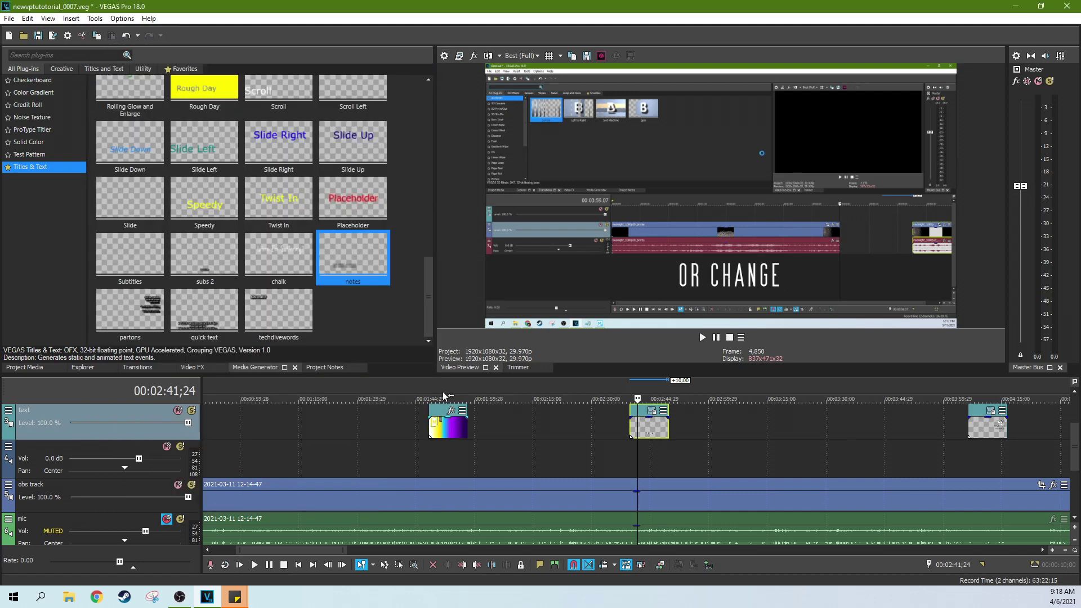
# Add another title preset to the text track near 3:30 and make it read 'Title Text'.
pyautogui.press('Down')
pyautogui.press('Down')
pyautogui.press('Down')
pyautogui.moveTo(275, 291); pyautogui.dragTo(618, 433)
pyautogui.click(619, 428)
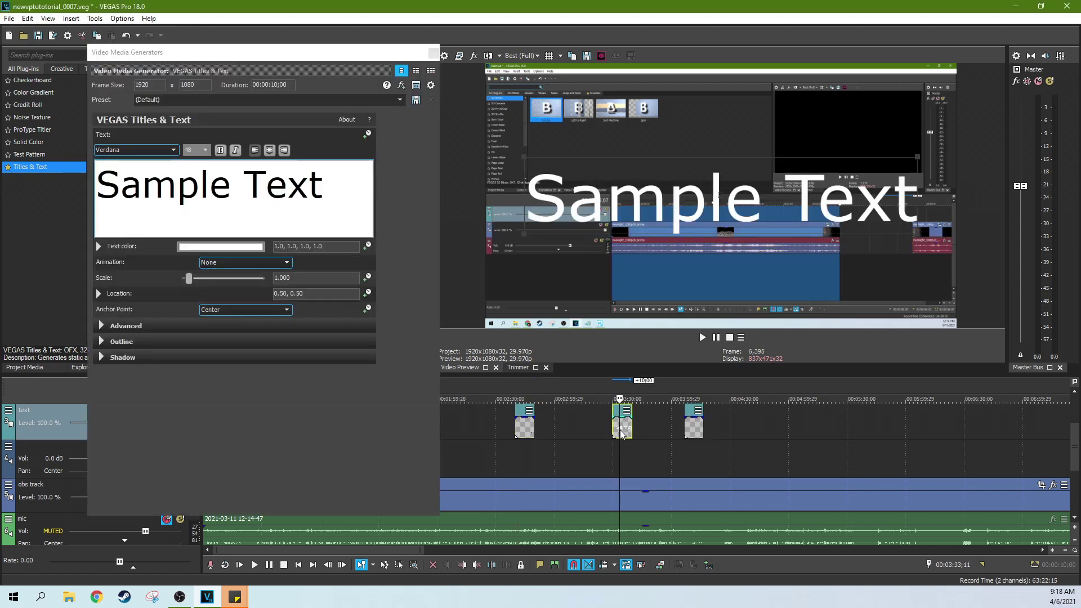
pyautogui.press('Up')
pyautogui.press('Up')
pyautogui.press('Up')
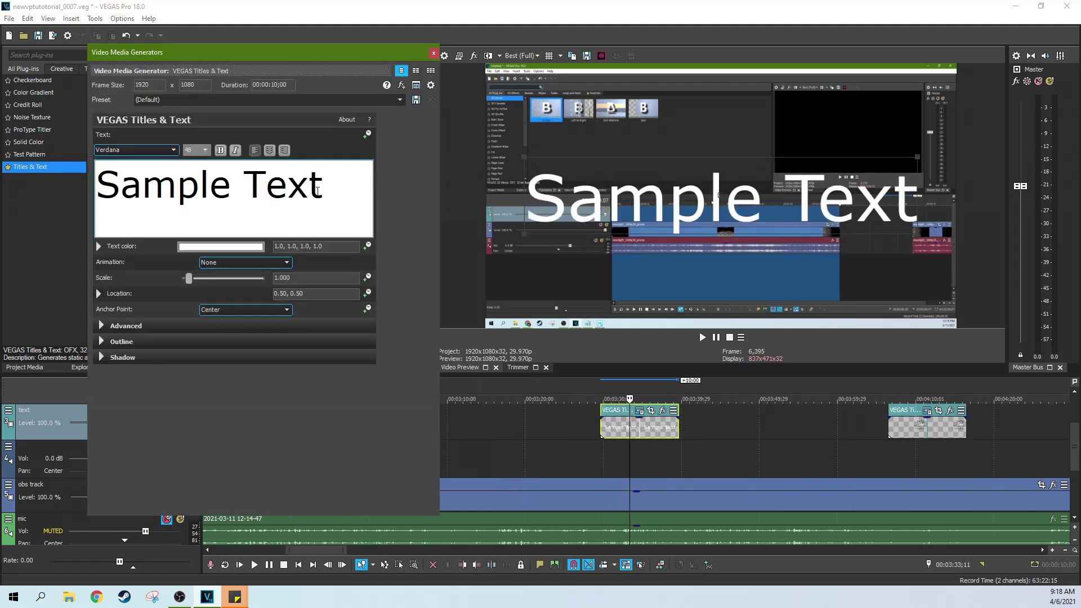
pyautogui.moveTo(317, 191); pyautogui.dragTo(126, 175)
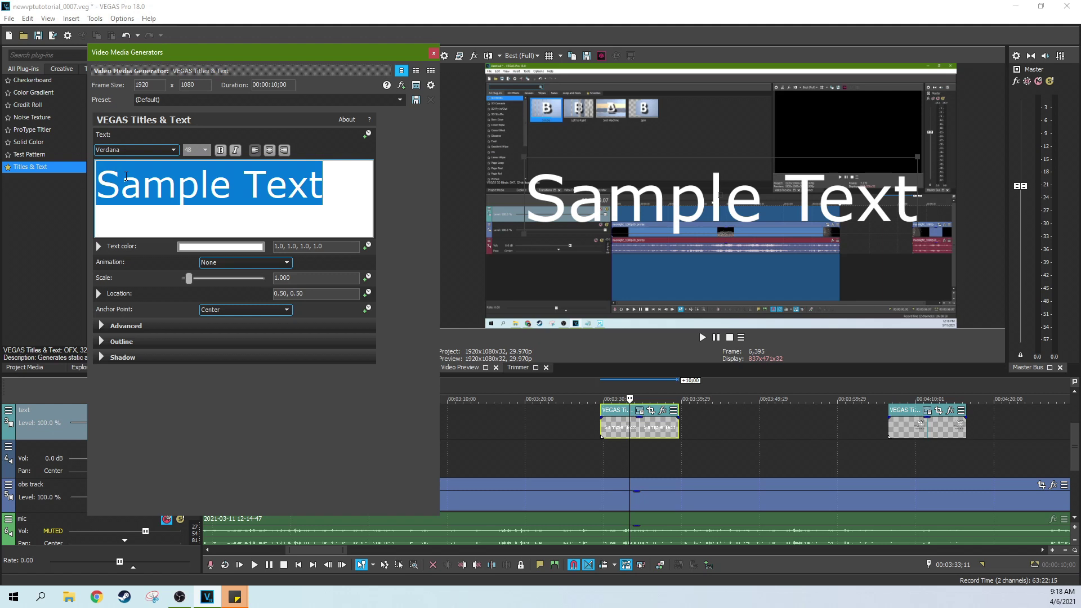
pyautogui.write('Title')
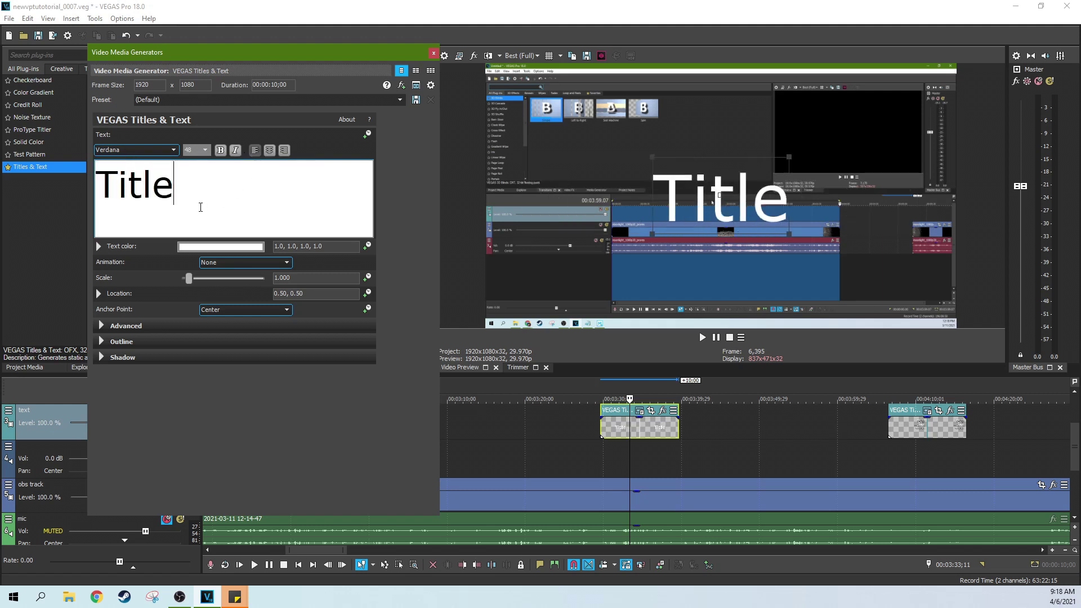
pyautogui.write(' Text')
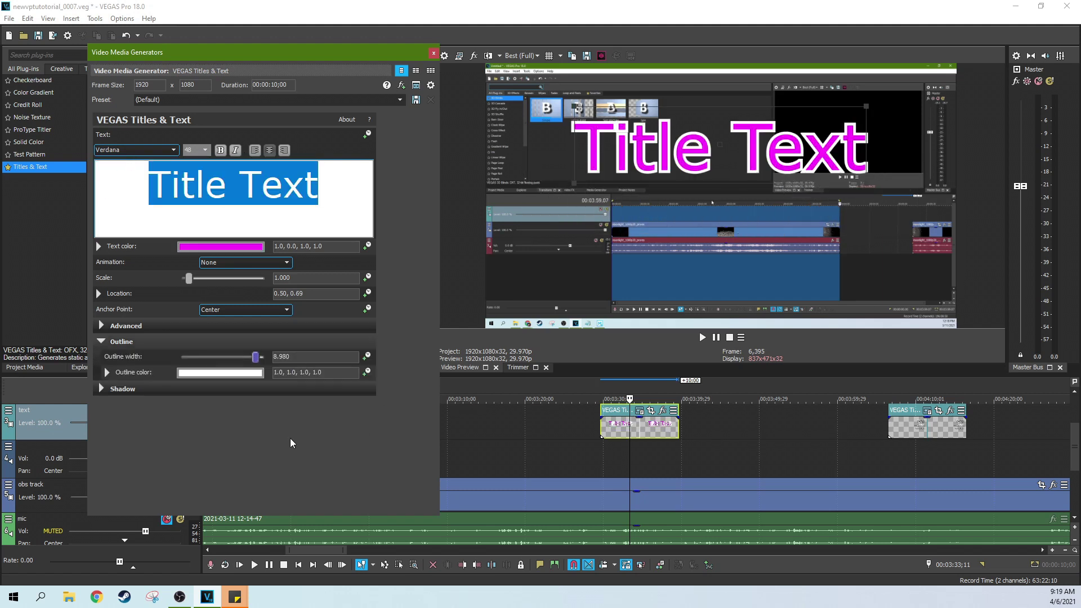
# Set the title font to Wasted.
pyautogui.moveTo(751, 164)
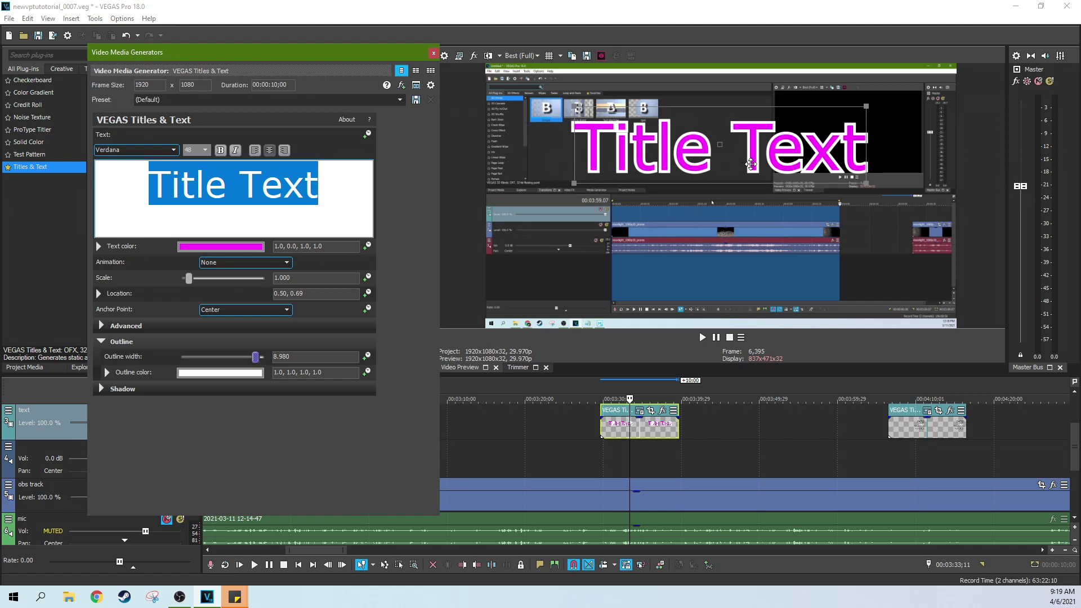
pyautogui.click(135, 149)
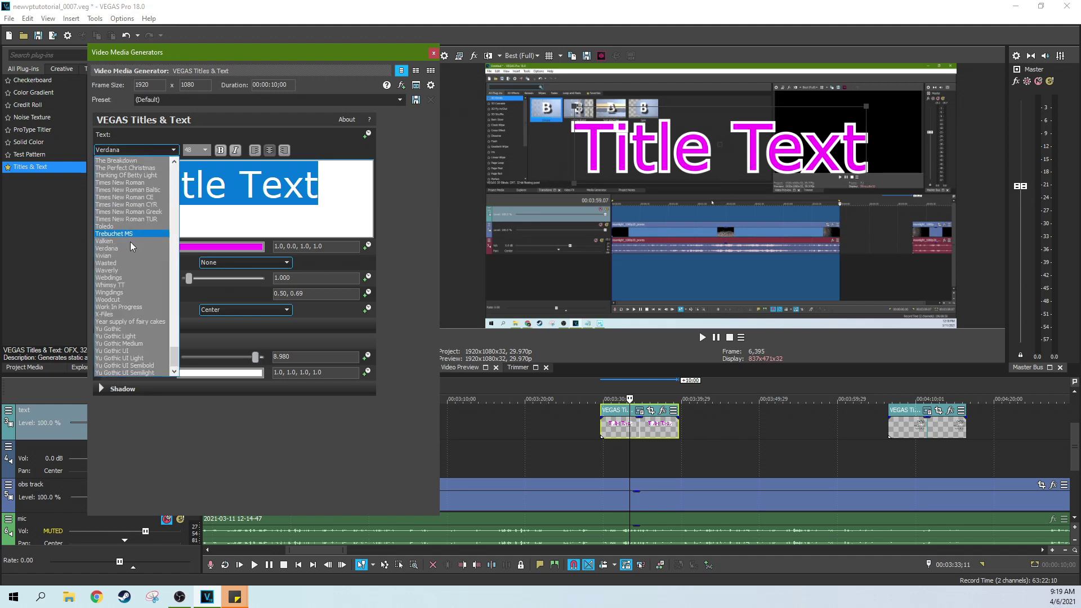
pyautogui.click(107, 263)
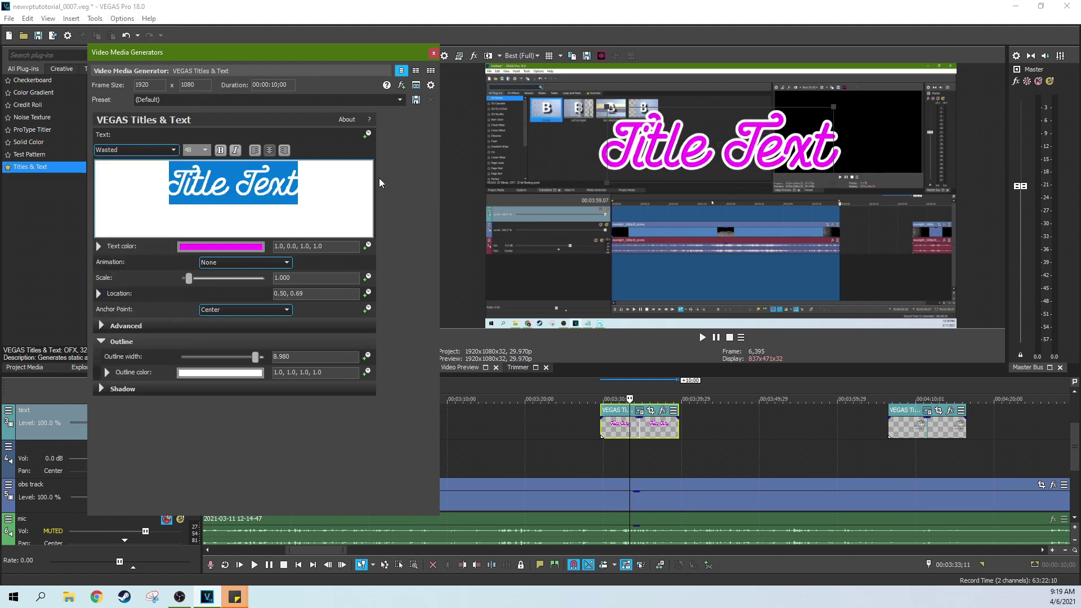
pyautogui.click(312, 182)
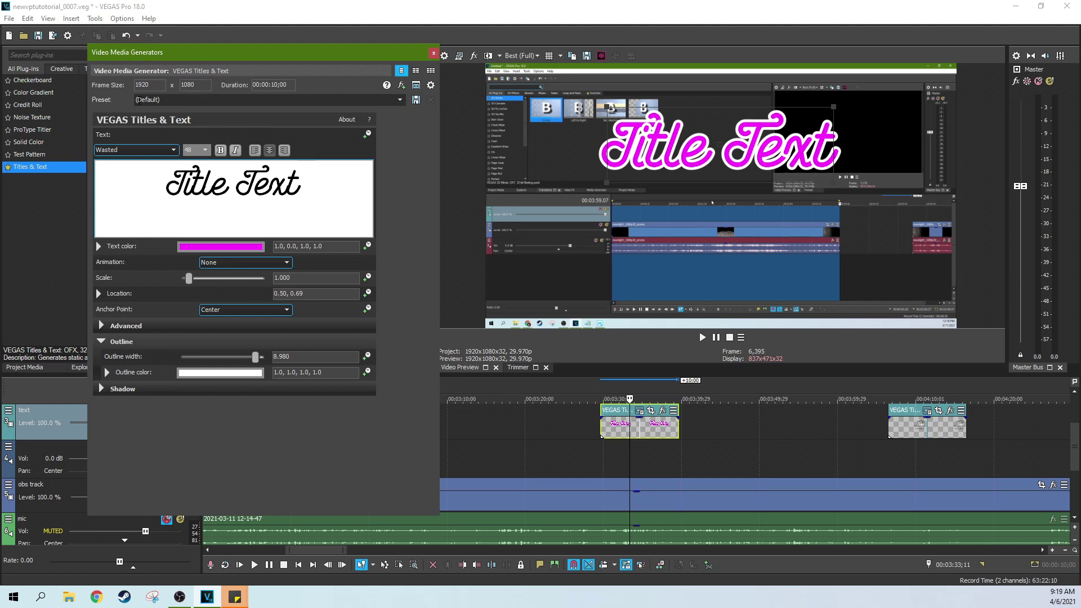
# Enter 'smaplepreset' as the new title preset name.
pyautogui.click(400, 100)
pyautogui.click(147, 107)
pyautogui.write('smaplepreset')
# Move the title slightly lower in the frame and reduce its outline width to 4.490.
pyautogui.moveTo(318, 55); pyautogui.dragTo(503, 221)
pyautogui.moveTo(385, 219); pyautogui.dragTo(253, 61)
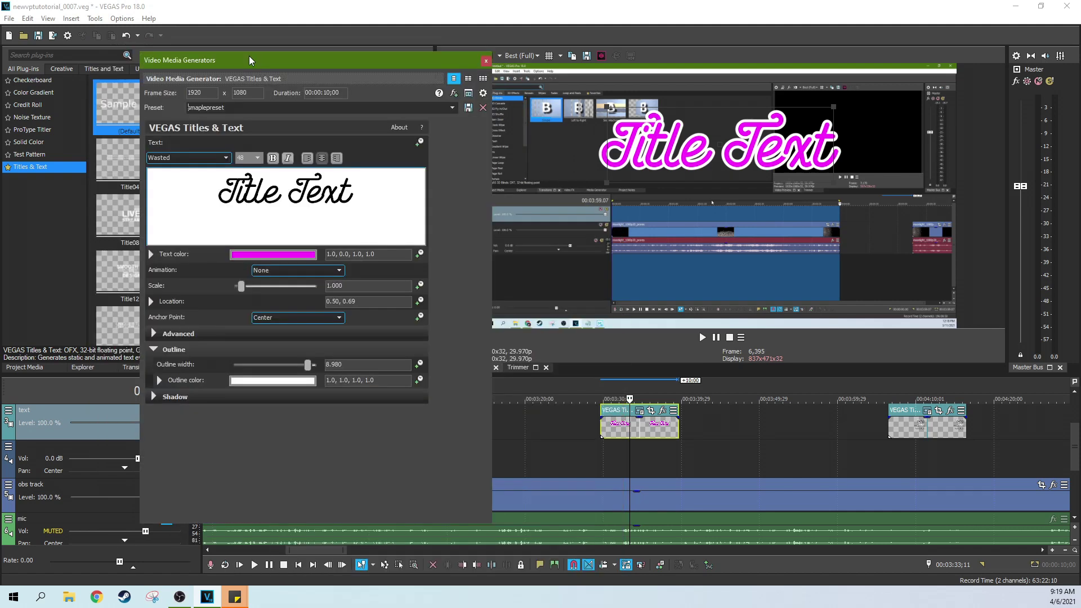
pyautogui.hotkey('ctrl', 'a')
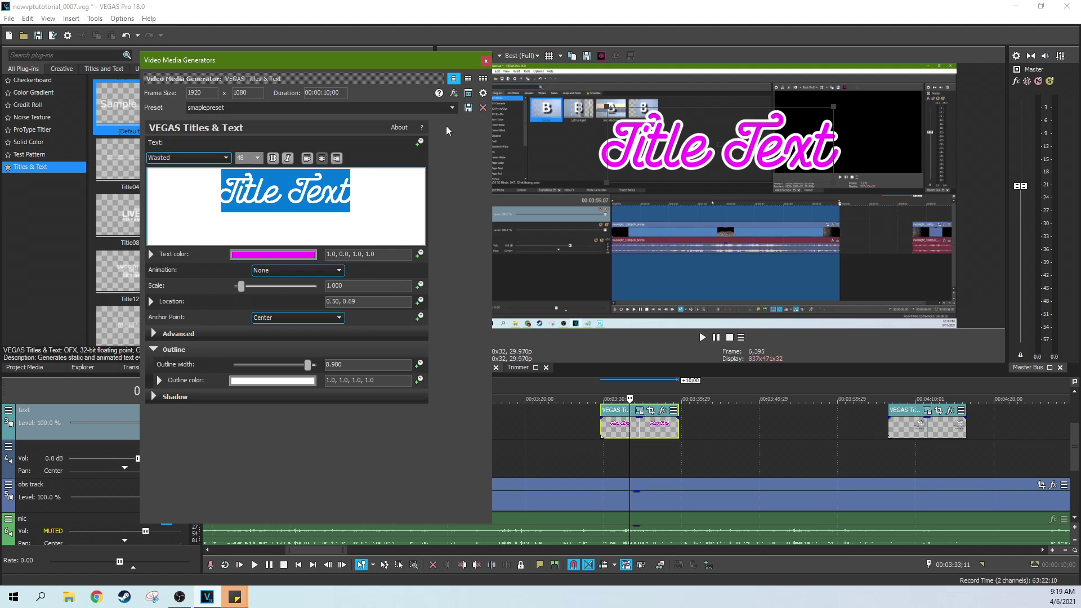
pyautogui.moveTo(636, 138); pyautogui.dragTo(629, 155)
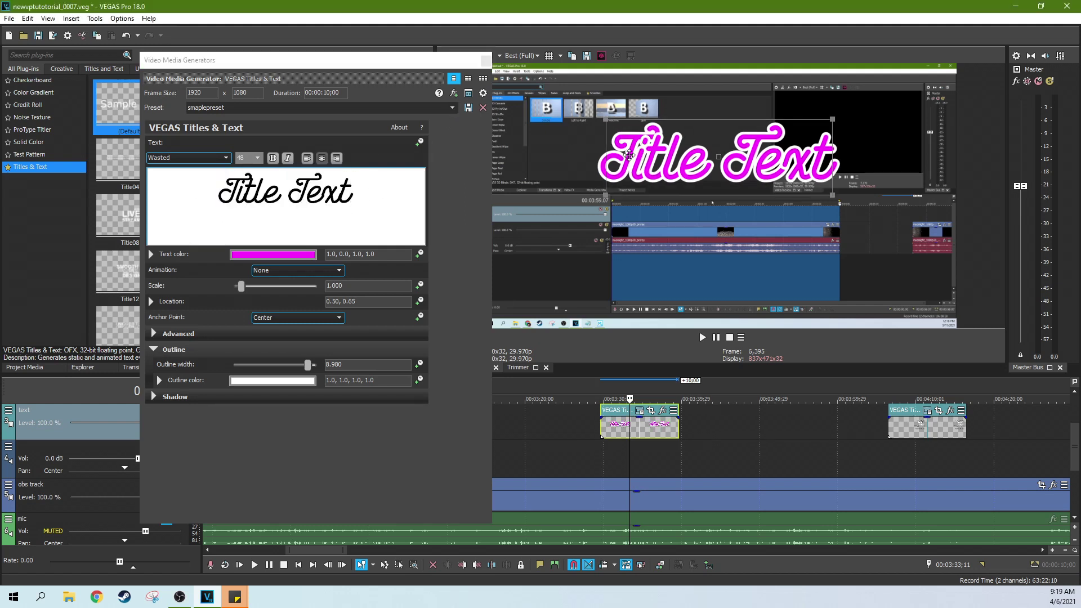
pyautogui.moveTo(307, 365); pyautogui.dragTo(270, 365)
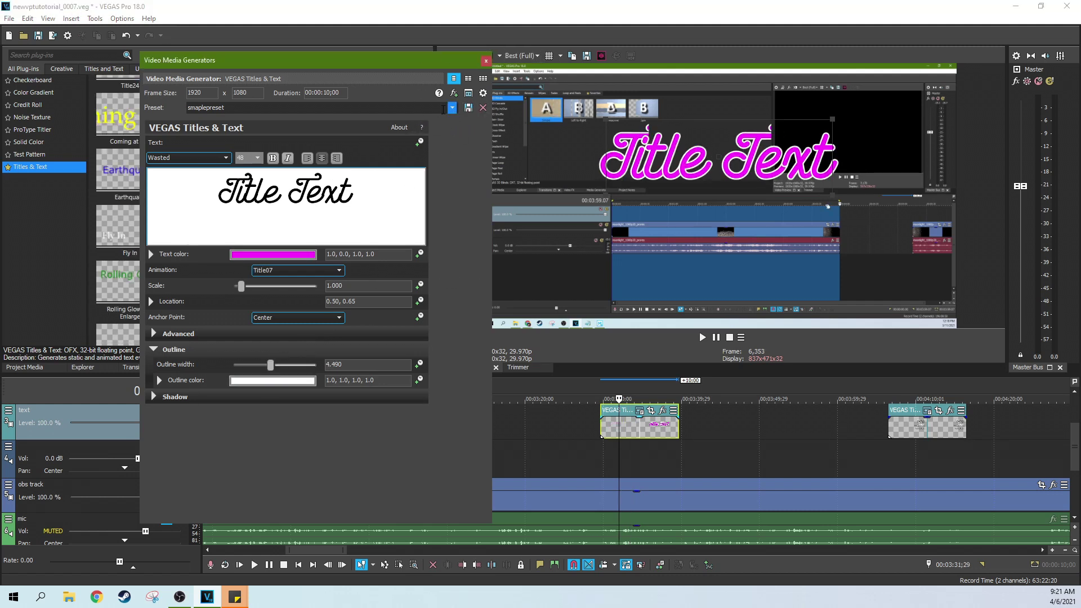
# Apply the smaplepreset title preset, then load the techdivewords preset.
pyautogui.click(452, 109)
pyautogui.click(442, 111)
pyautogui.click(452, 108)
pyautogui.scroll(5, 339, 203)
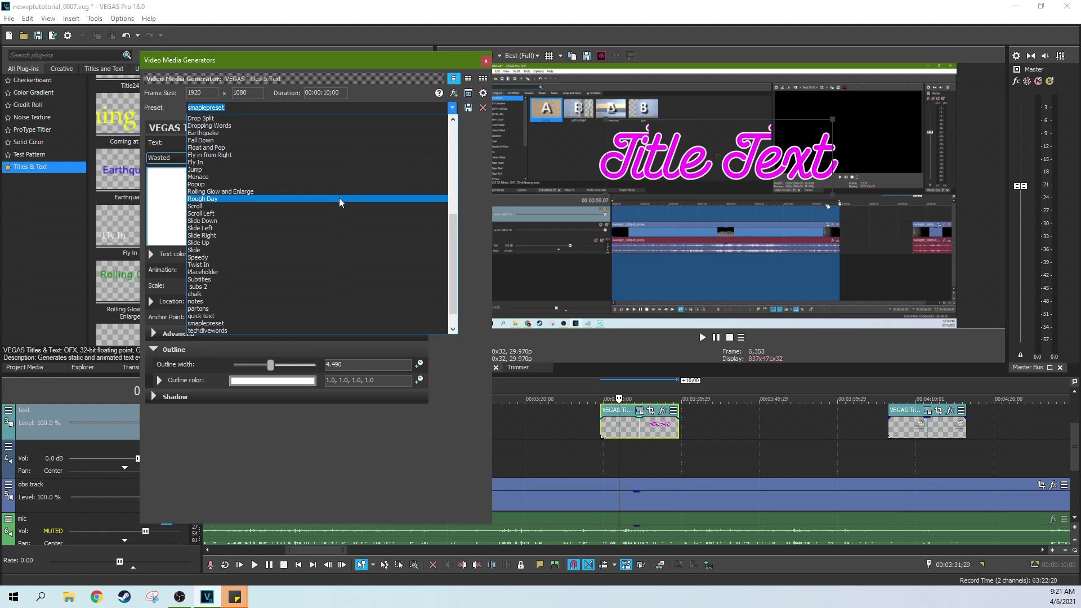
pyautogui.scroll(-9, 339, 199)
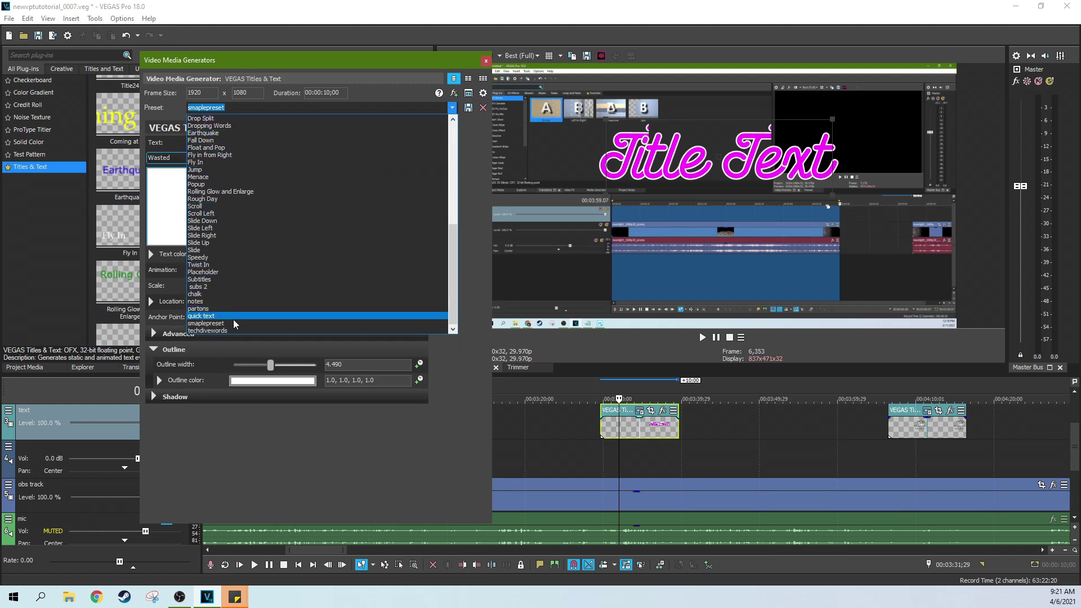
pyautogui.click(229, 325)
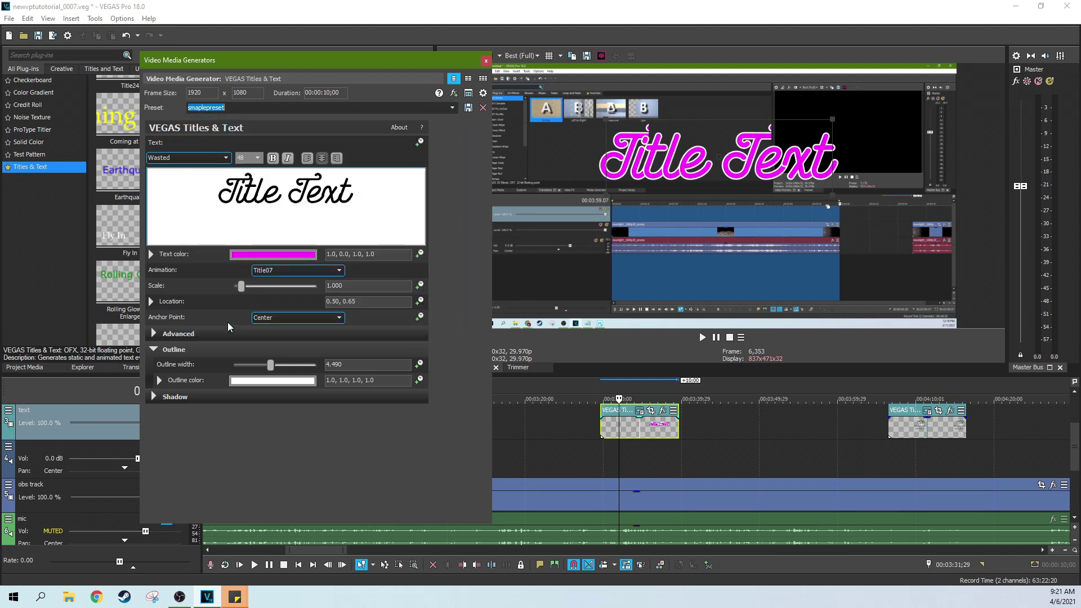
pyautogui.click(452, 108)
pyautogui.click(235, 328)
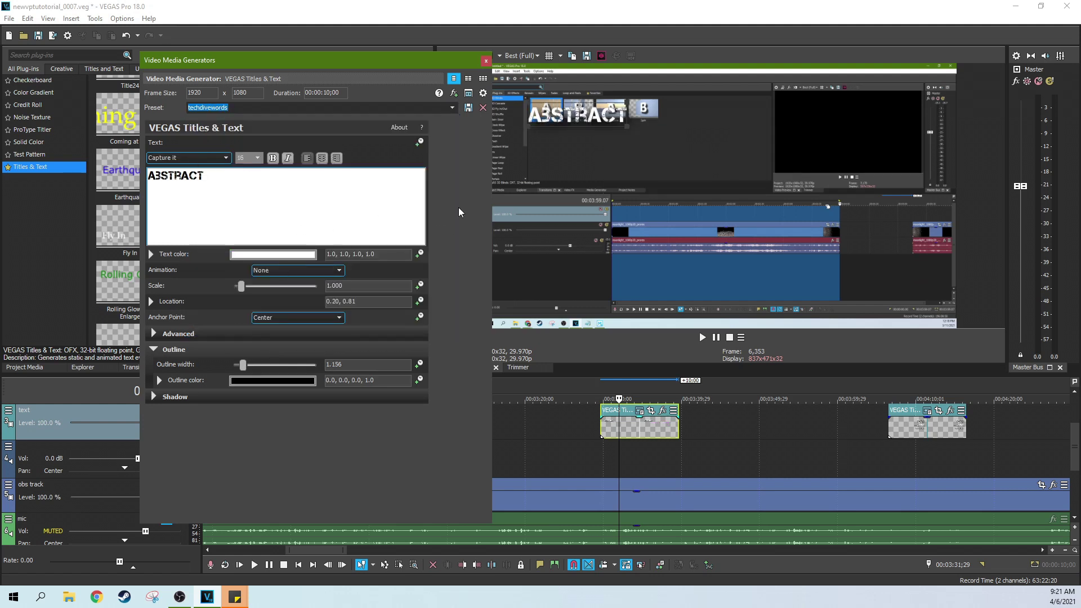
# Close the title generator, reopen it from the title event and browse the preset list.
pyautogui.click(487, 61)
pyautogui.scroll(-4, 419, 248)
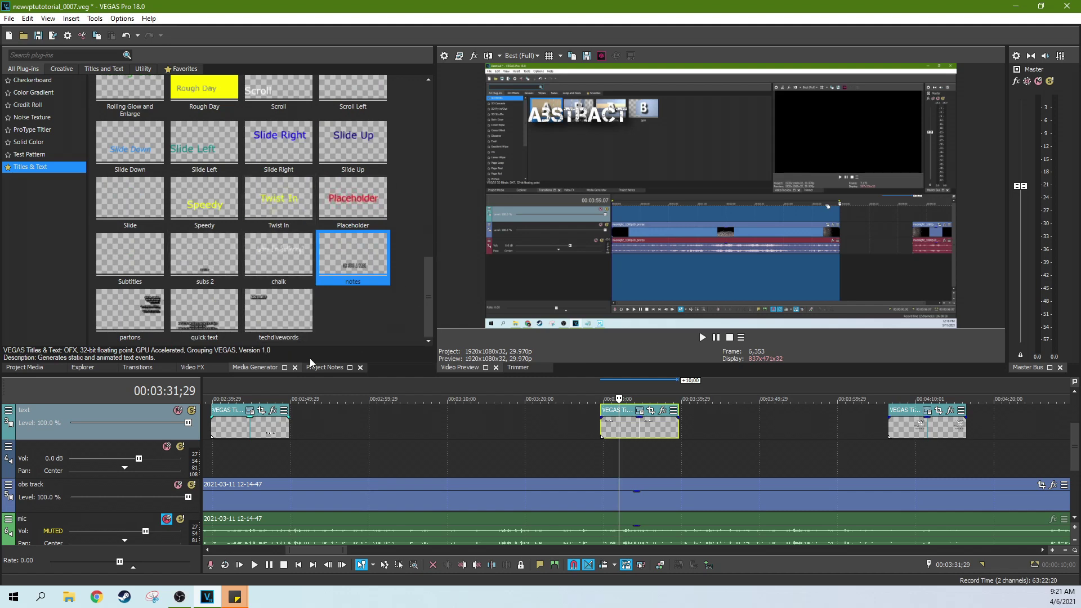
pyautogui.click(640, 411)
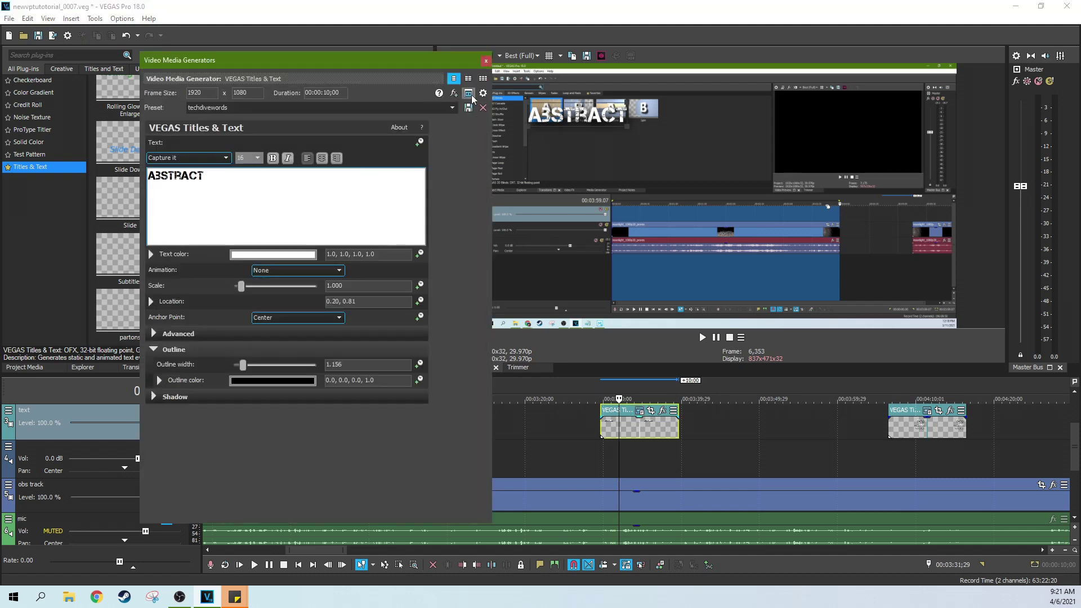
pyautogui.click(452, 107)
pyautogui.scroll(5, 359, 259)
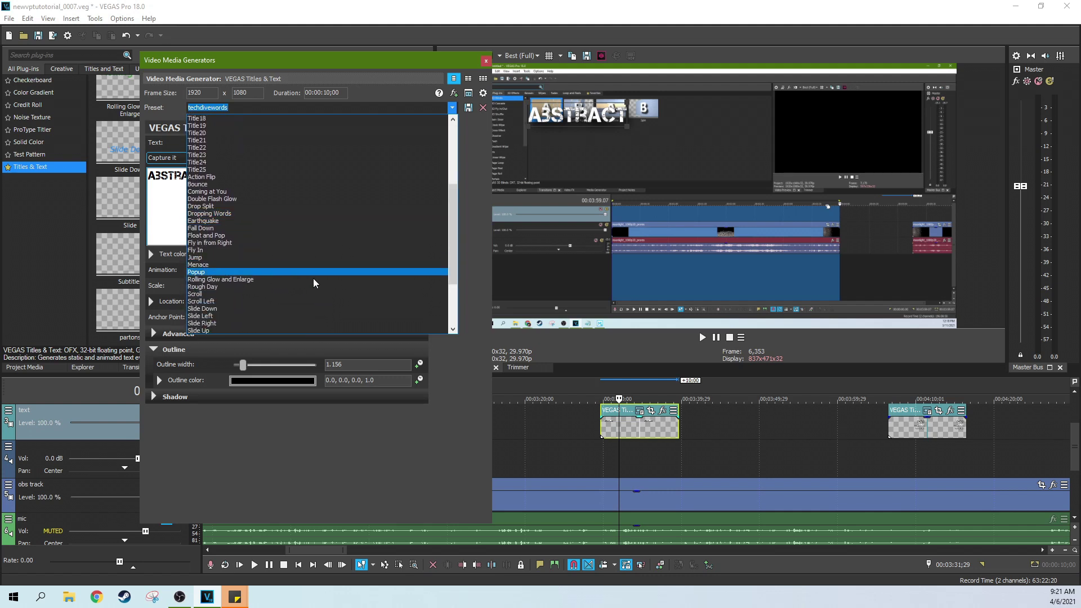
pyautogui.scroll(-3, 313, 282)
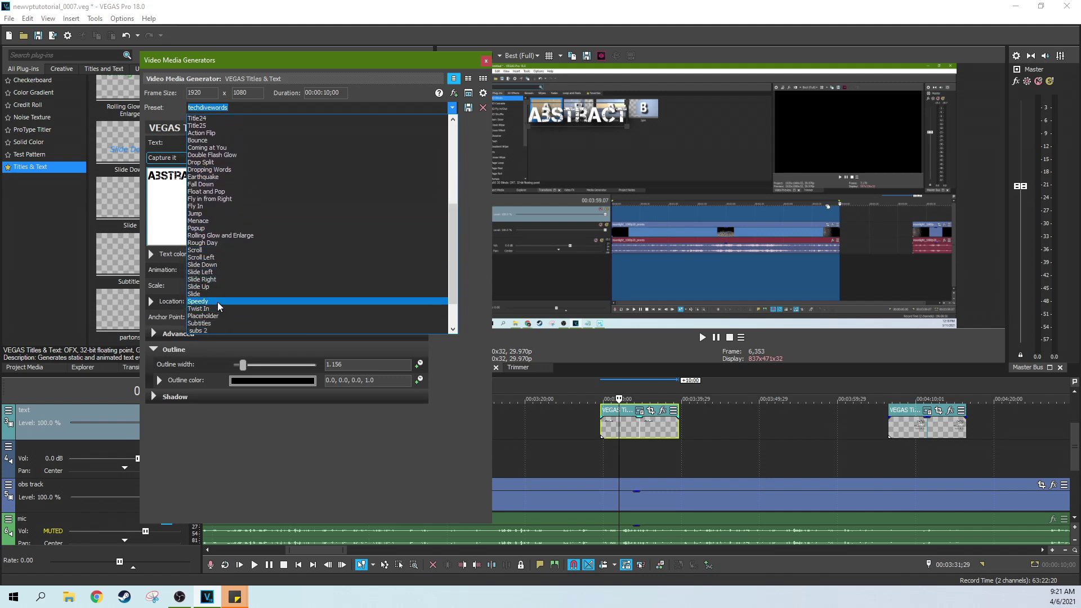
pyautogui.scroll(-3, 215, 309)
pyautogui.scroll(-3, 214, 304)
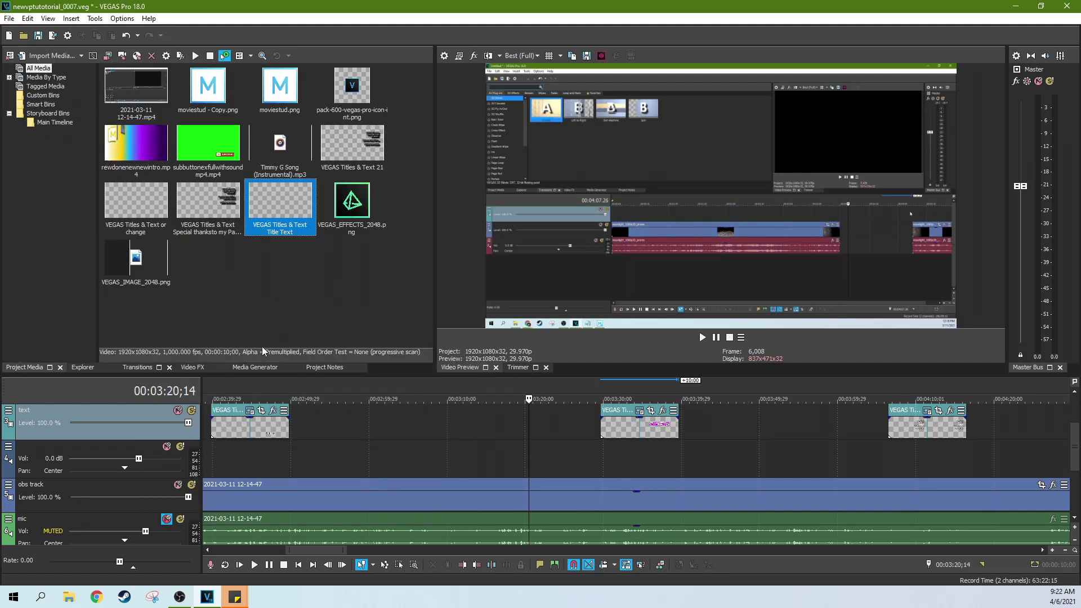
# Select the title clip on the text track and zoom the timeline out.
pyautogui.moveTo(1075, 448); pyautogui.dragTo(1075, 456)
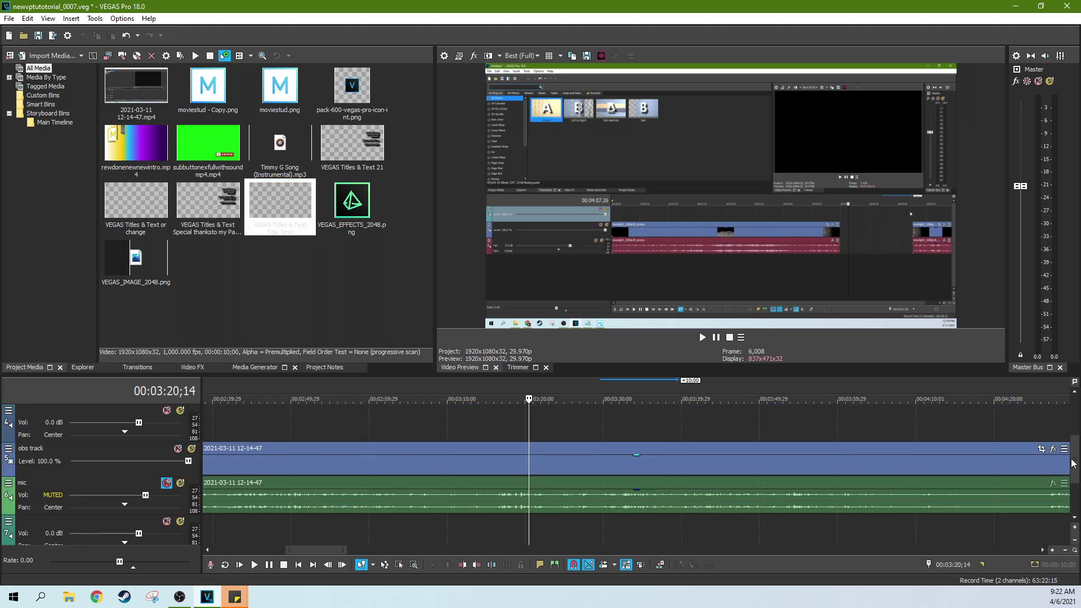
pyautogui.scroll(2, 602, 477)
pyautogui.click(602, 477)
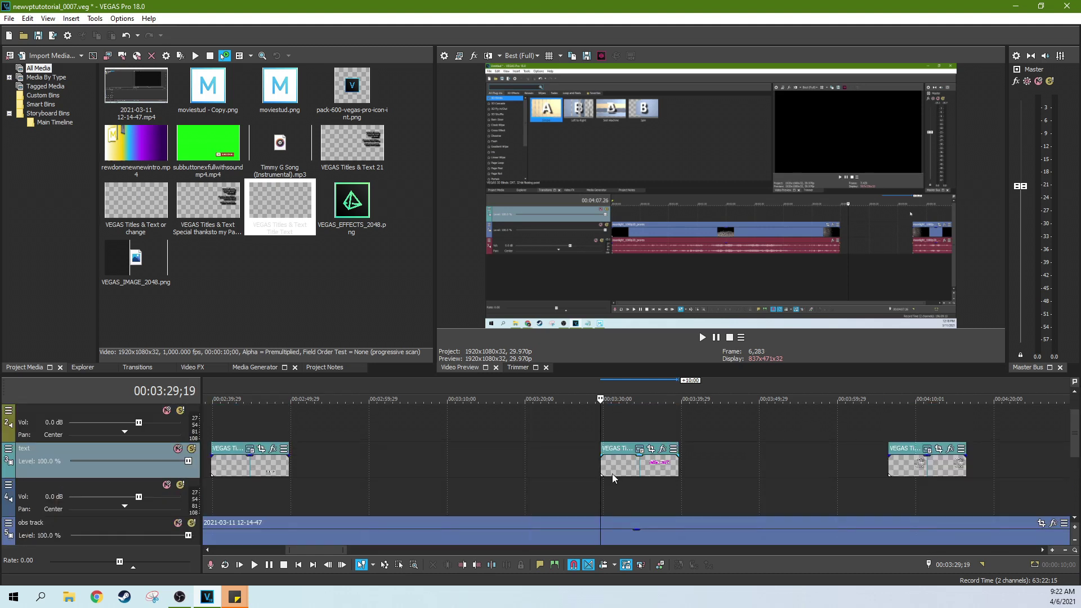
pyautogui.click(619, 471)
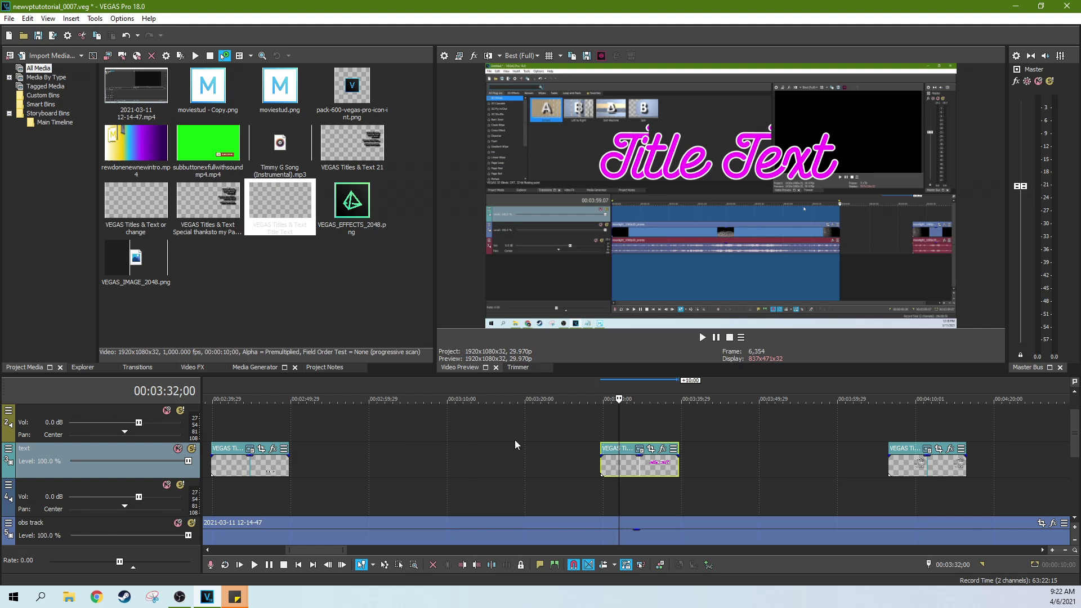
pyautogui.scroll(-8, 514, 440)
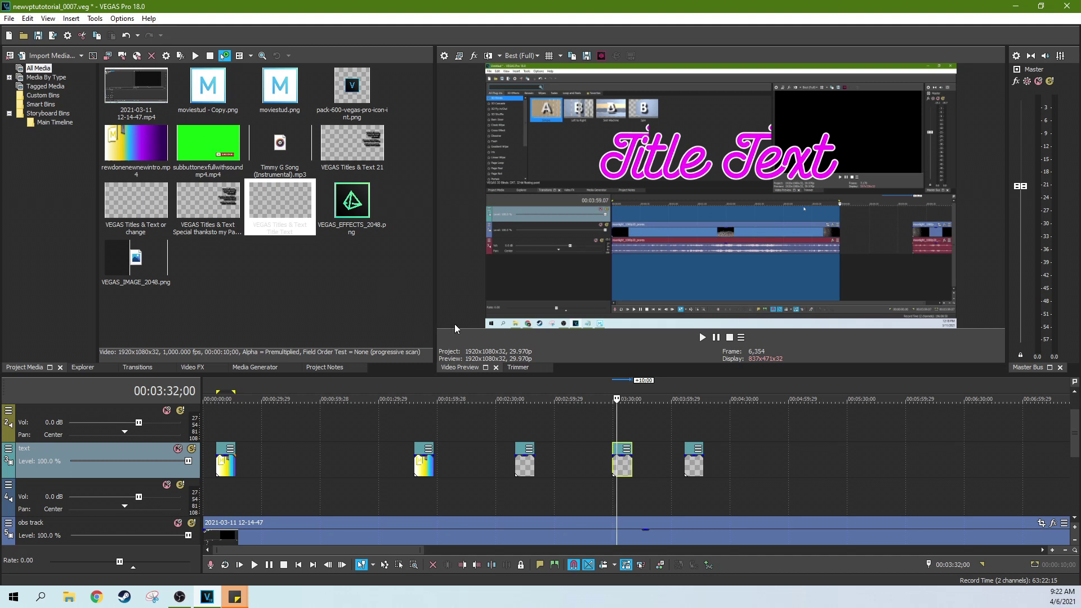
# Show the Trimmer in place of the video preview and return from Custom Bins to All Media.
pyautogui.click(524, 371)
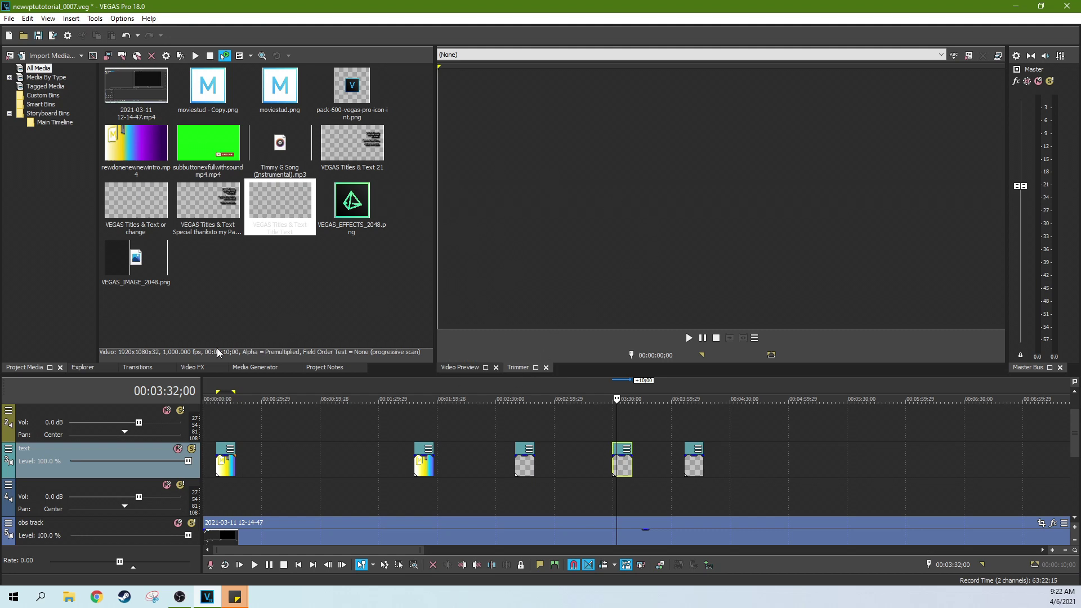
pyautogui.click(43, 97)
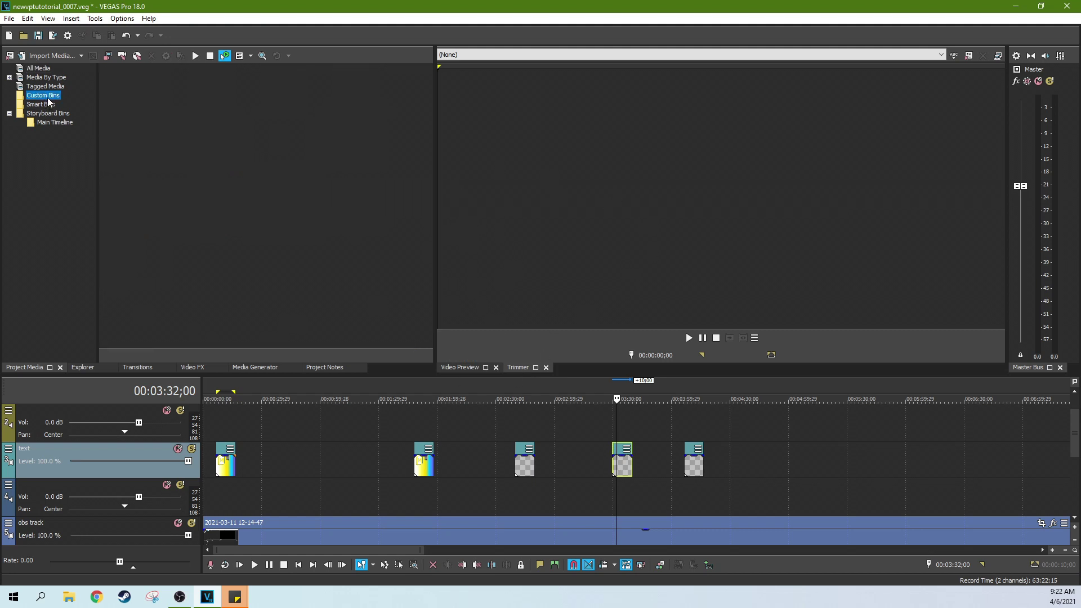
pyautogui.click(40, 68)
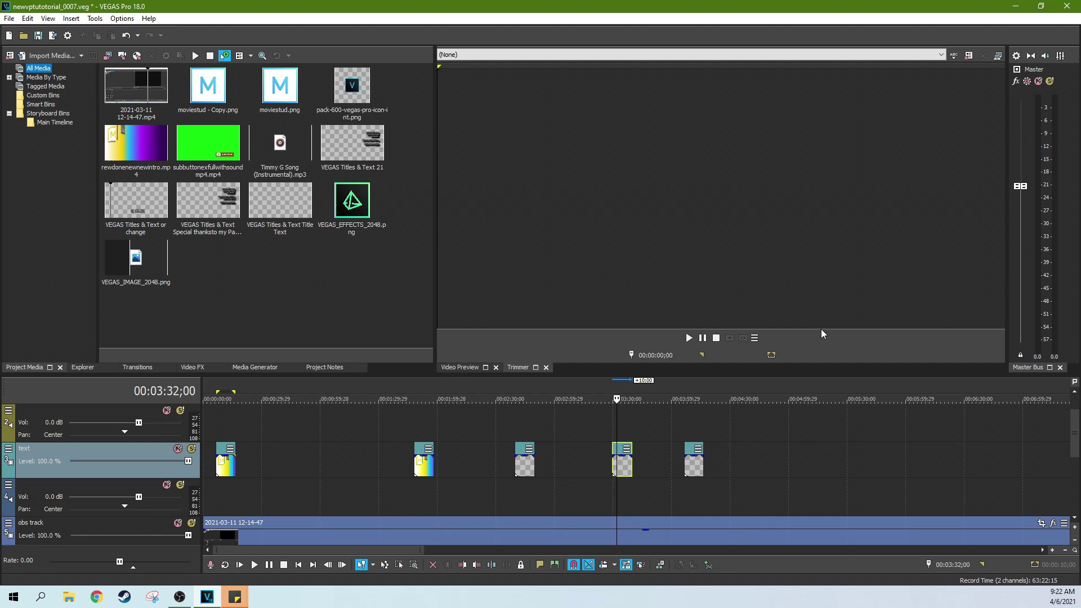
pyautogui.scroll(-3, 654, 465)
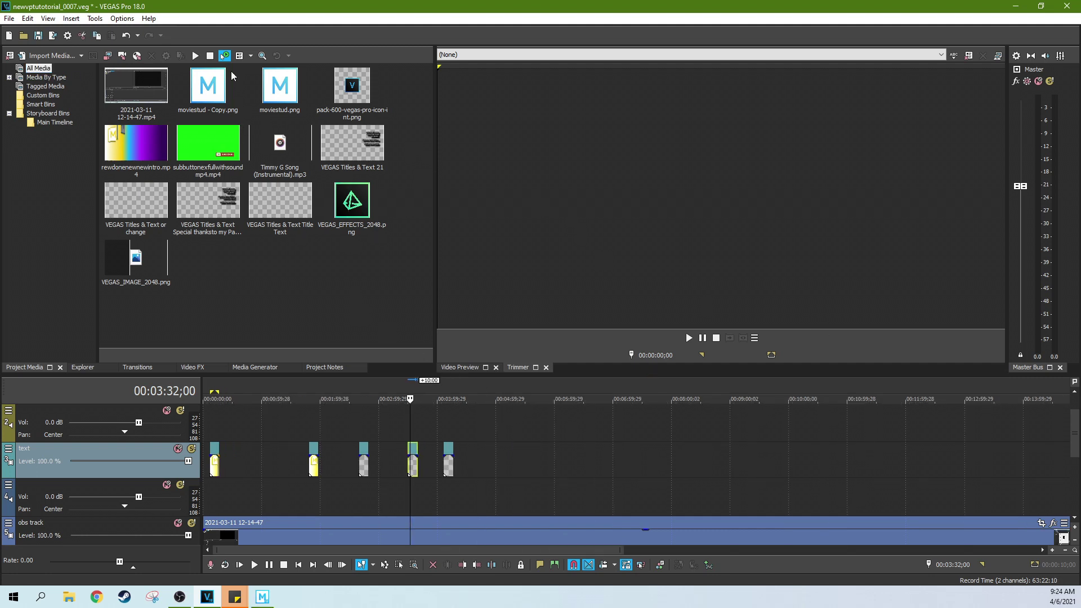
pyautogui.click(121, 19)
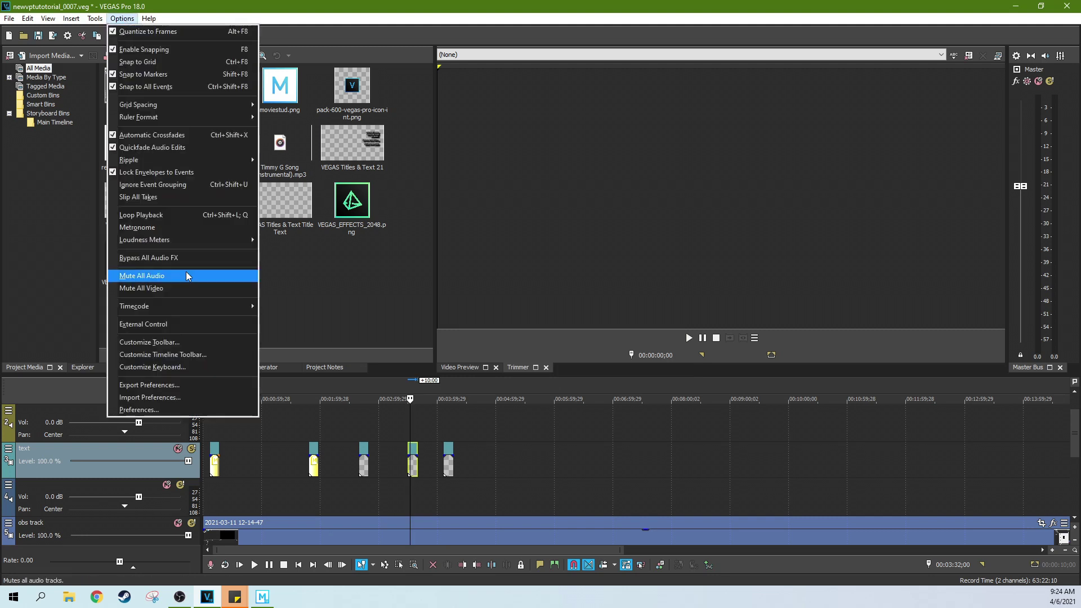
# Browse the TrackView shortcuts in Customize Keyboard unchanged, then jump back to the title clip at 00:02:49;22.
pyautogui.click(179, 366)
pyautogui.scroll(-3, 615, 256)
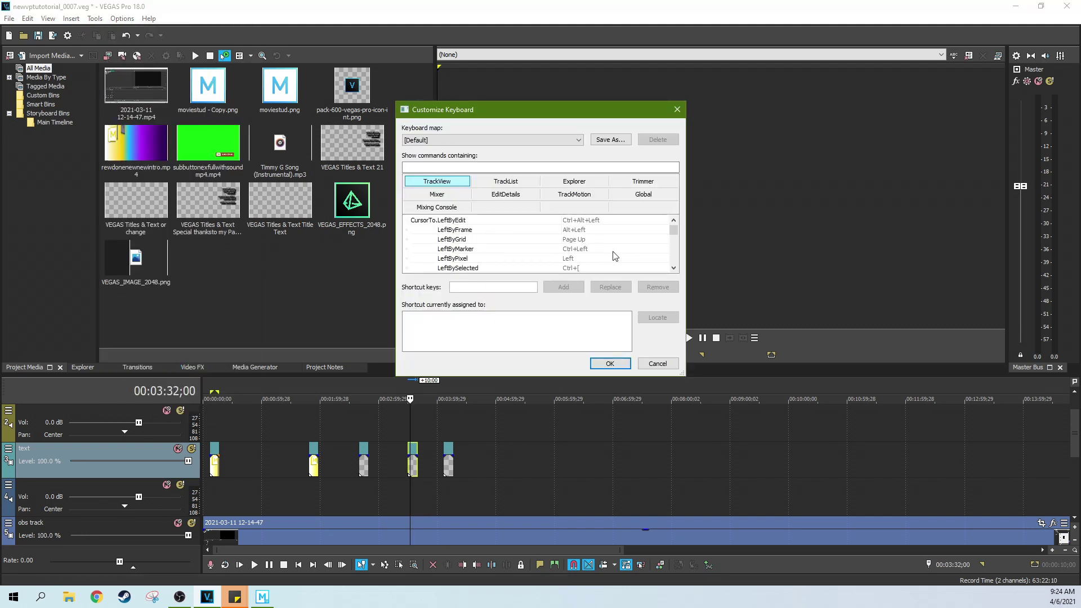
pyautogui.scroll(-10, 614, 256)
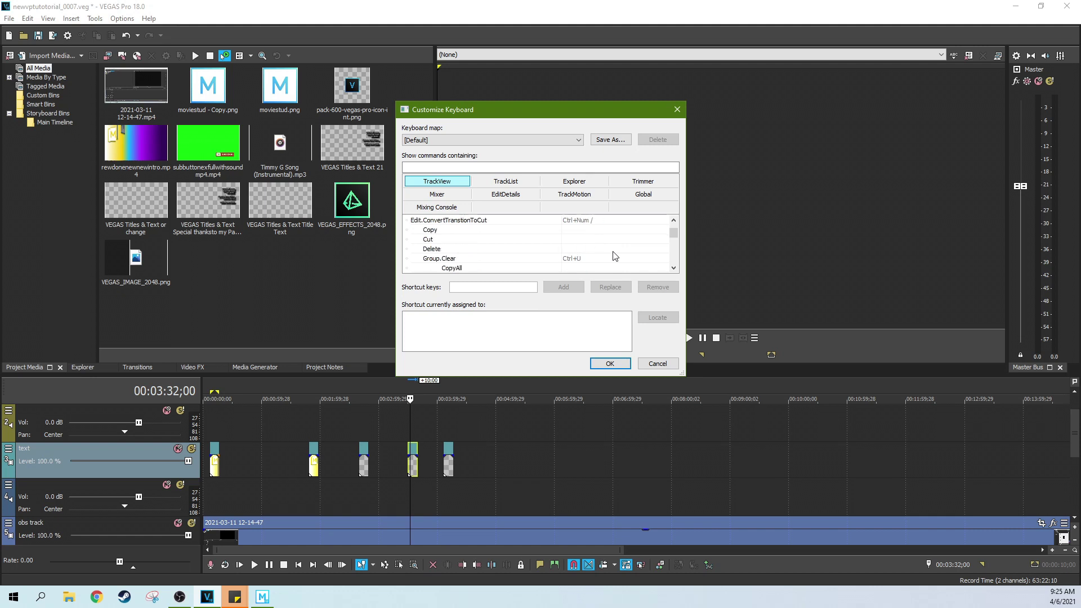
pyautogui.scroll(8, 674, 231)
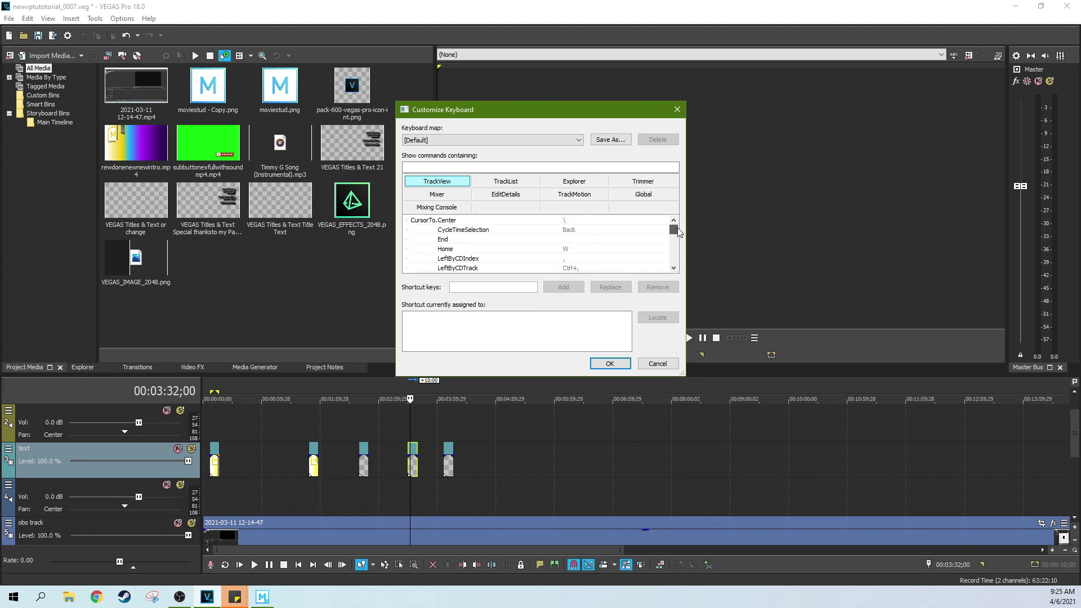
pyautogui.scroll(2, 675, 228)
pyautogui.scroll(-2, 675, 228)
pyautogui.scroll(-2, 670, 228)
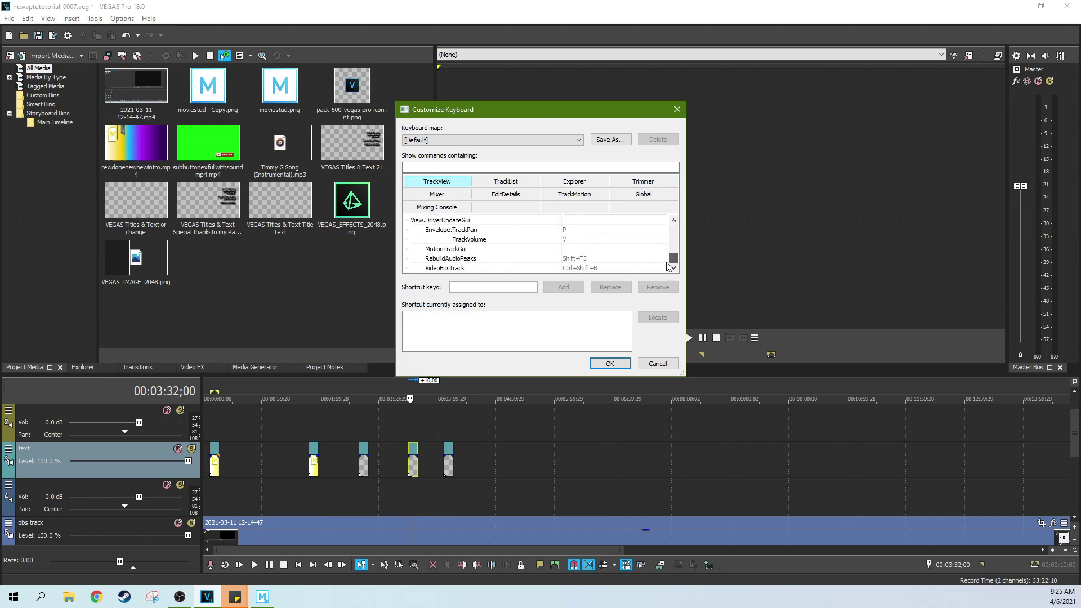
pyautogui.scroll(2, 670, 229)
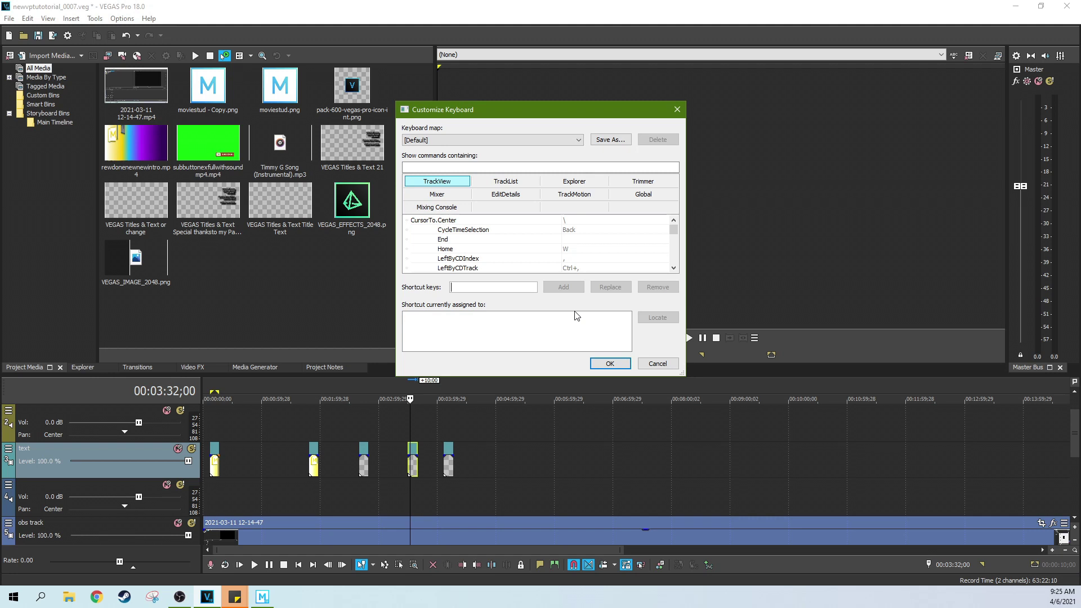
pyautogui.press('Escape')
pyautogui.hotkey('ctrl', 'z')
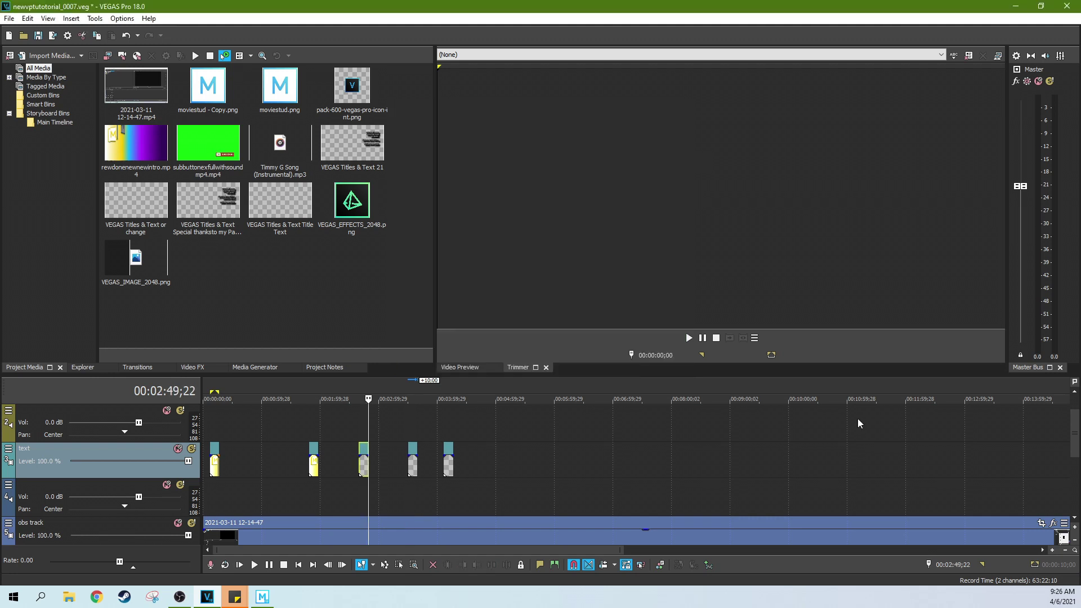